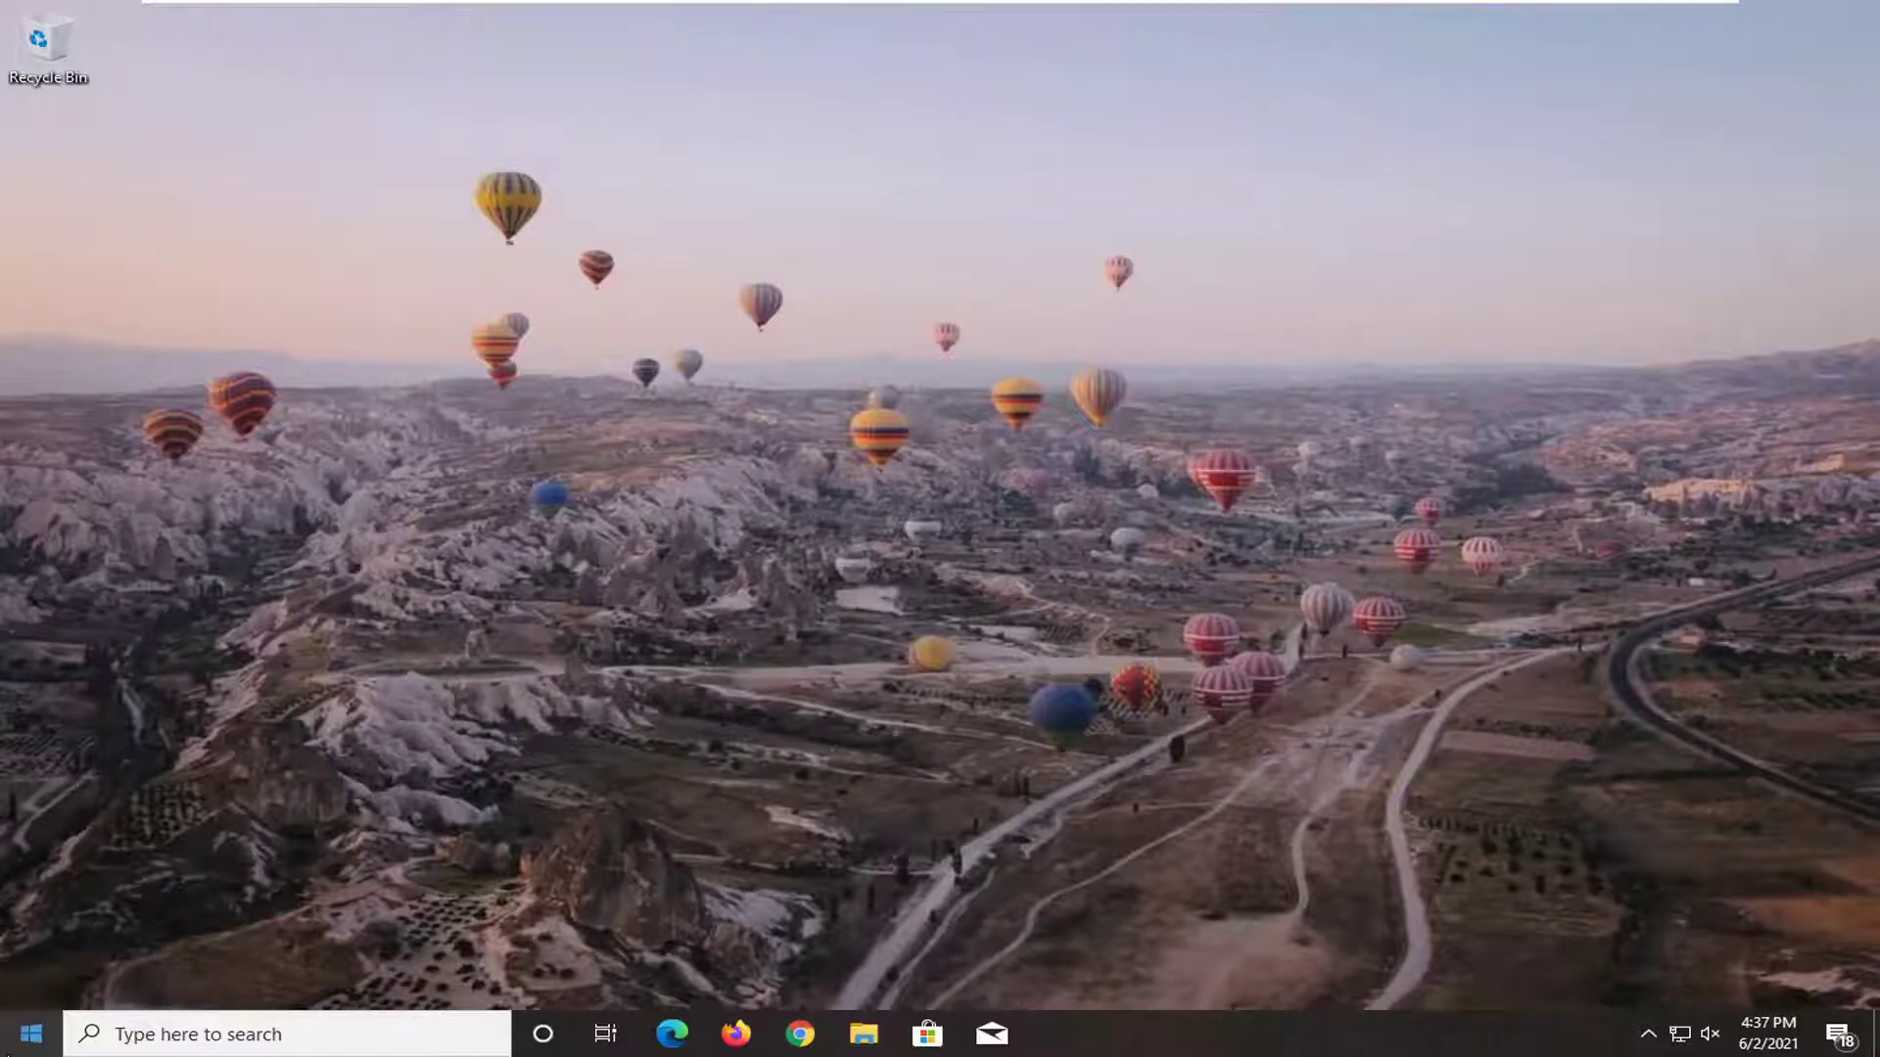
- Search the Start menu for 'power options' to find Power & sleep settings
left_click(30, 1034)
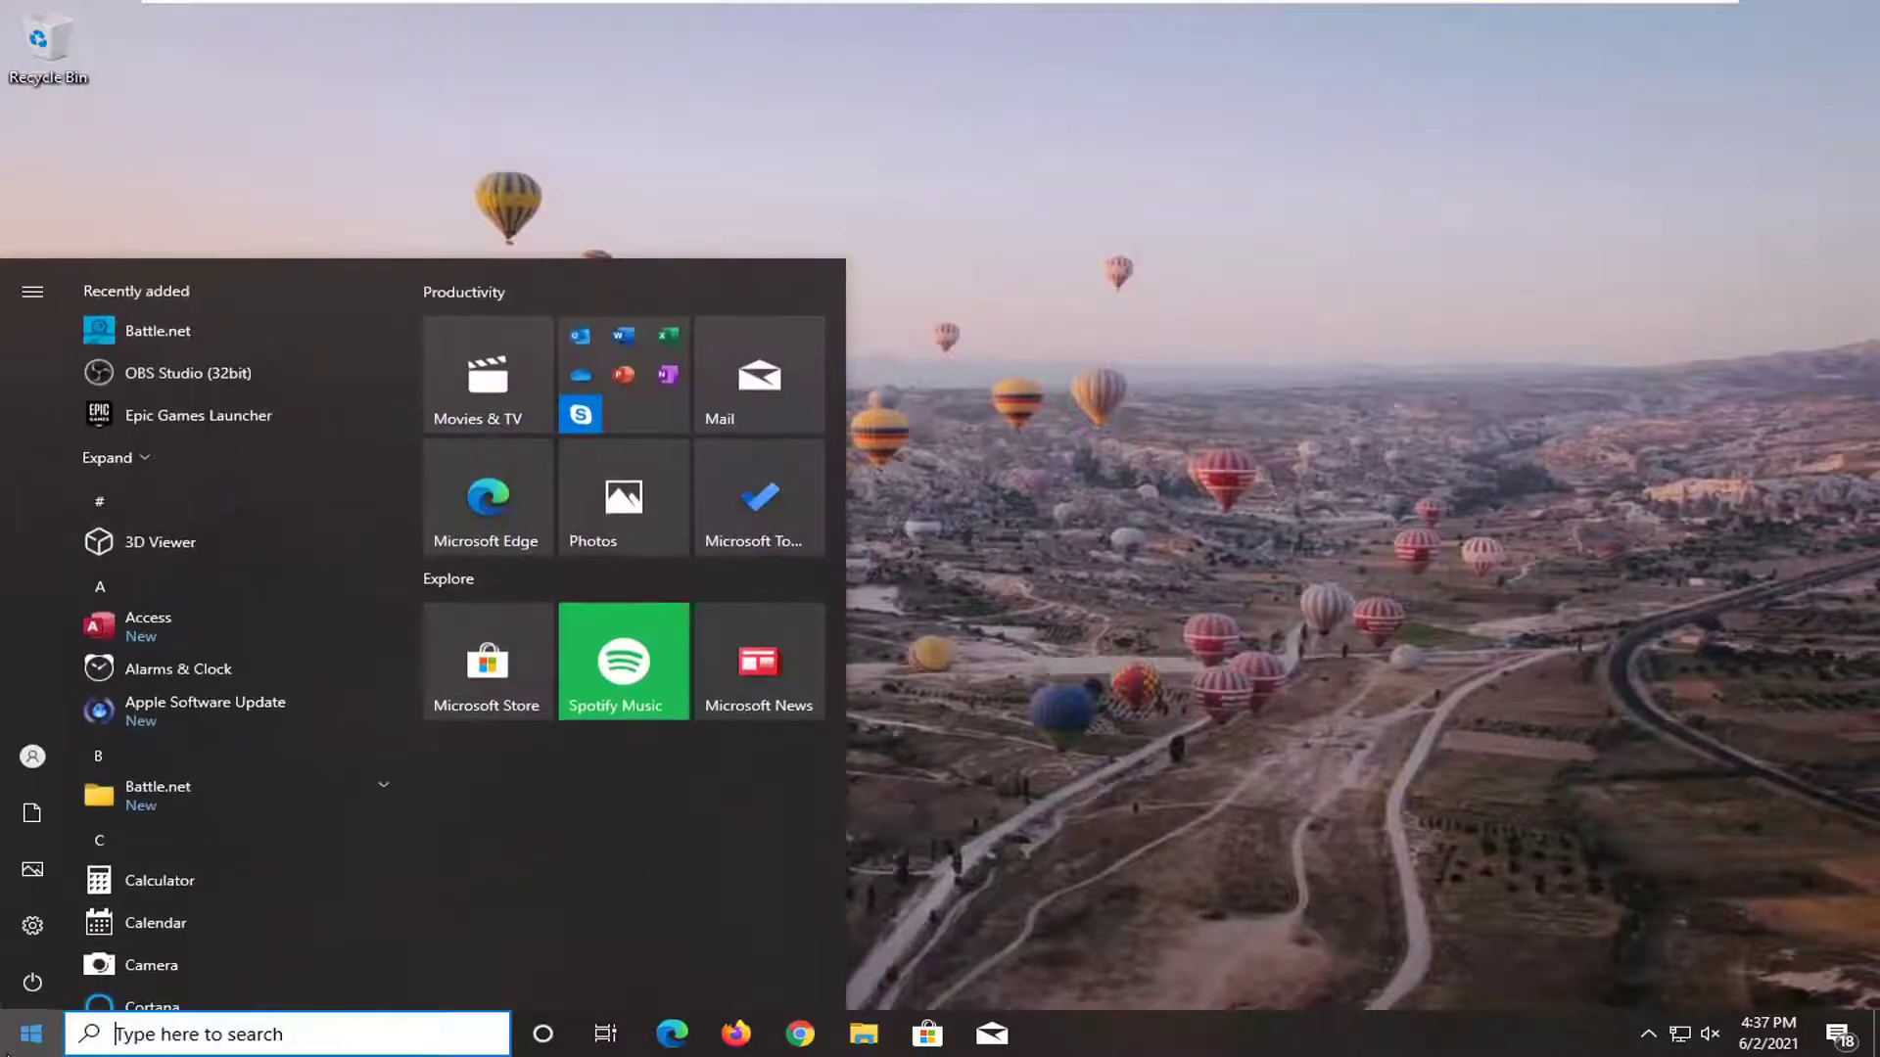
type("power ")
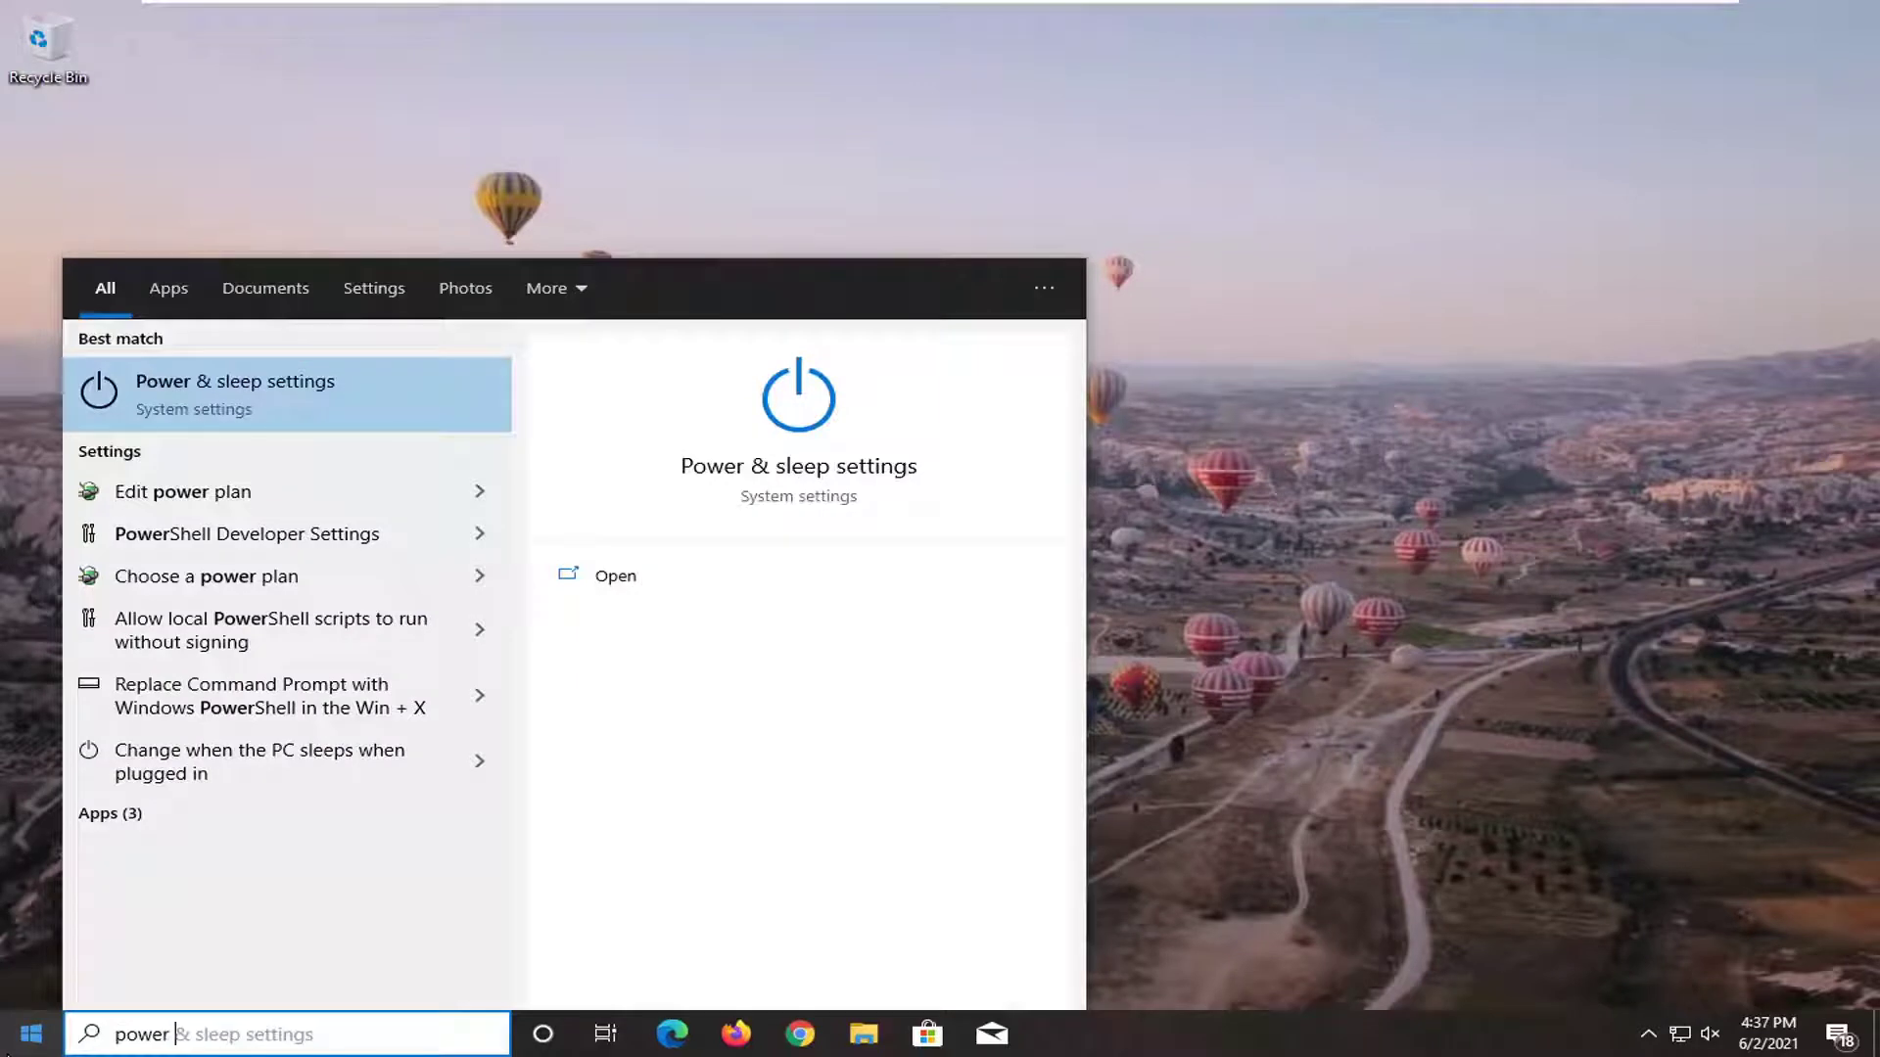
type("options")
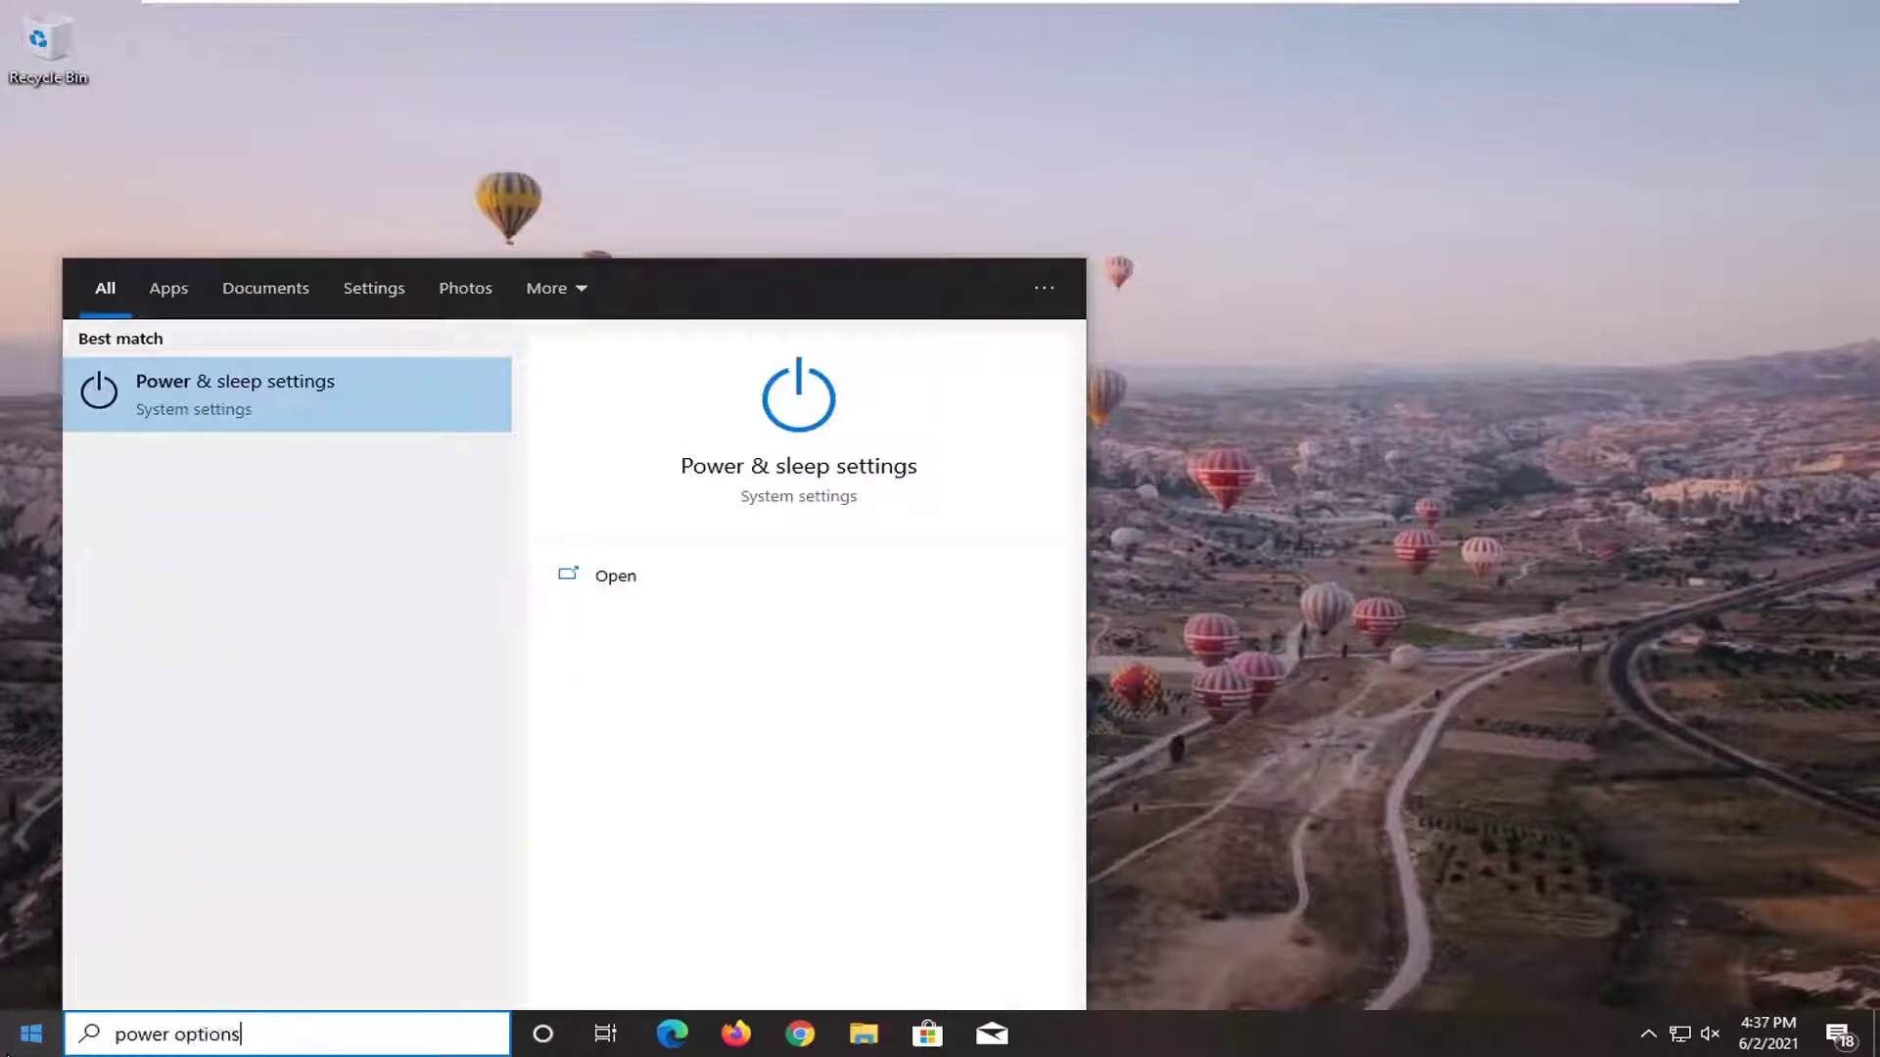
- Make High performance the active plan in Additional power settings, then close the power windows
left_click(274, 386)
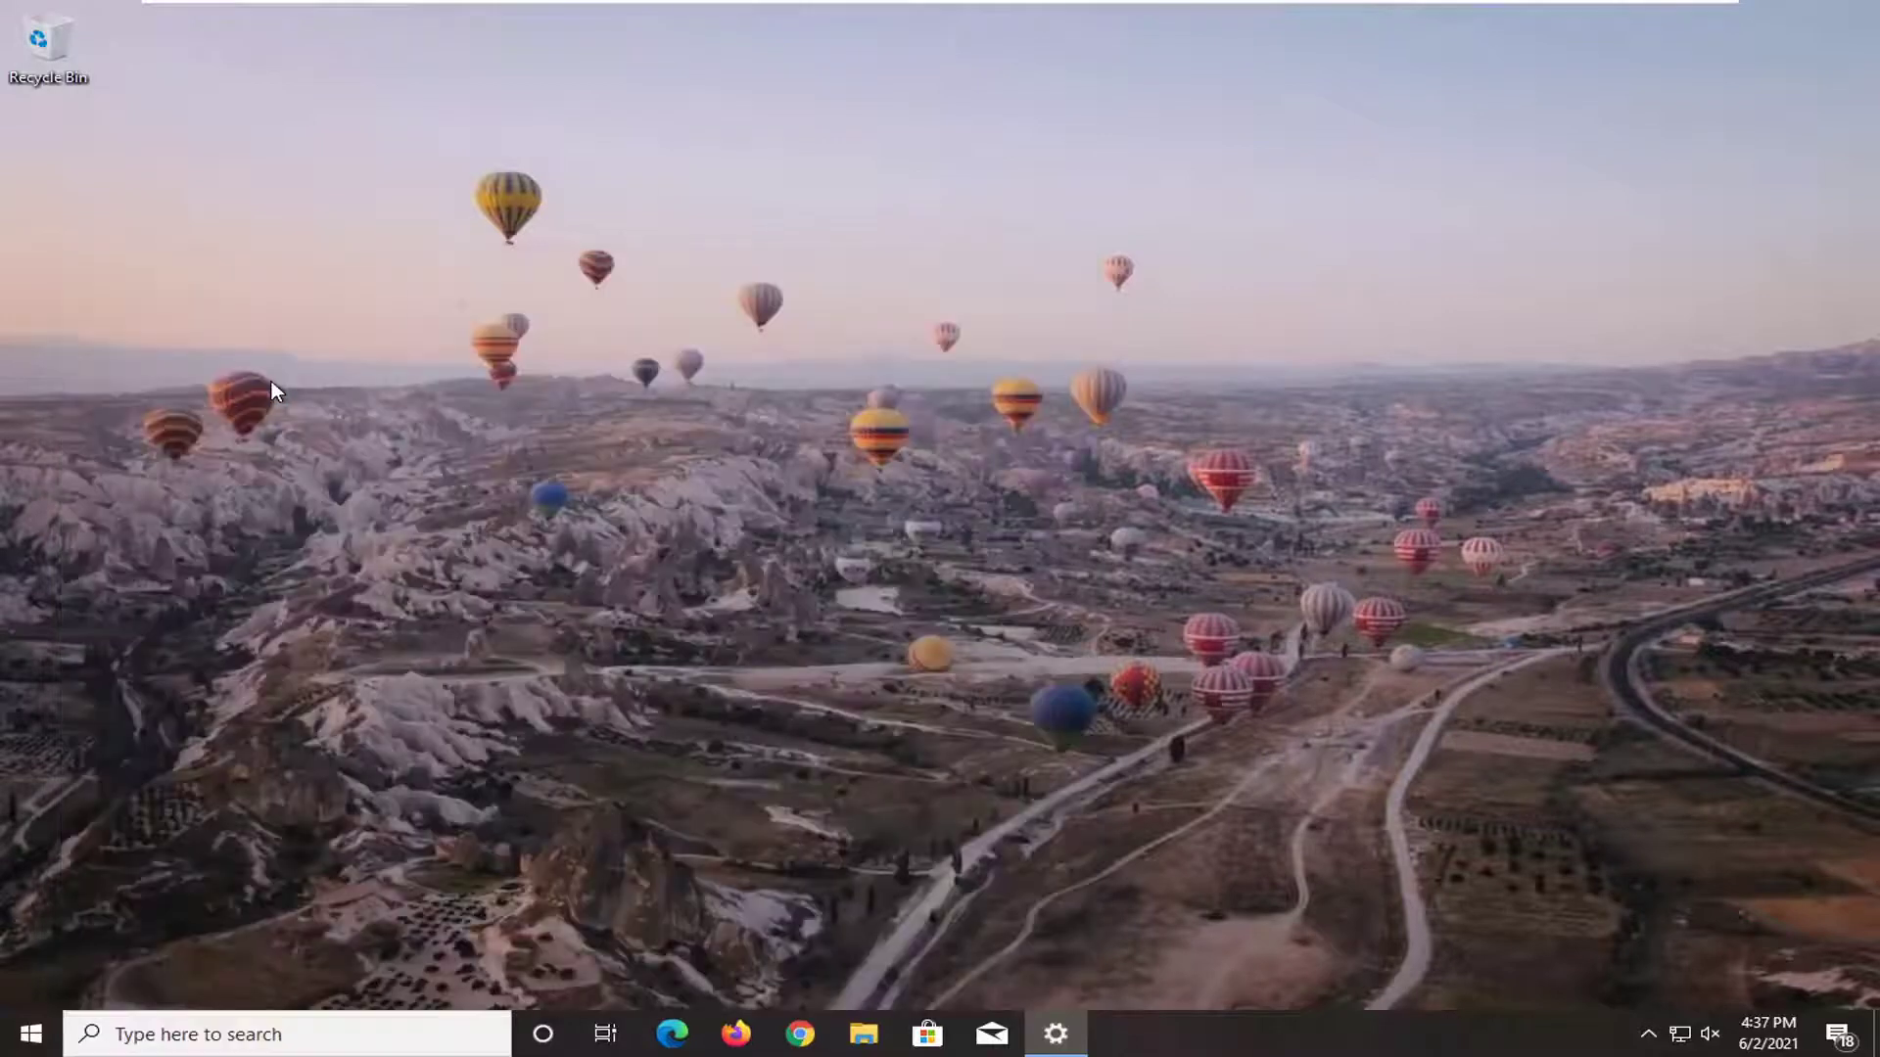
scroll(1103, 466, "down", 3)
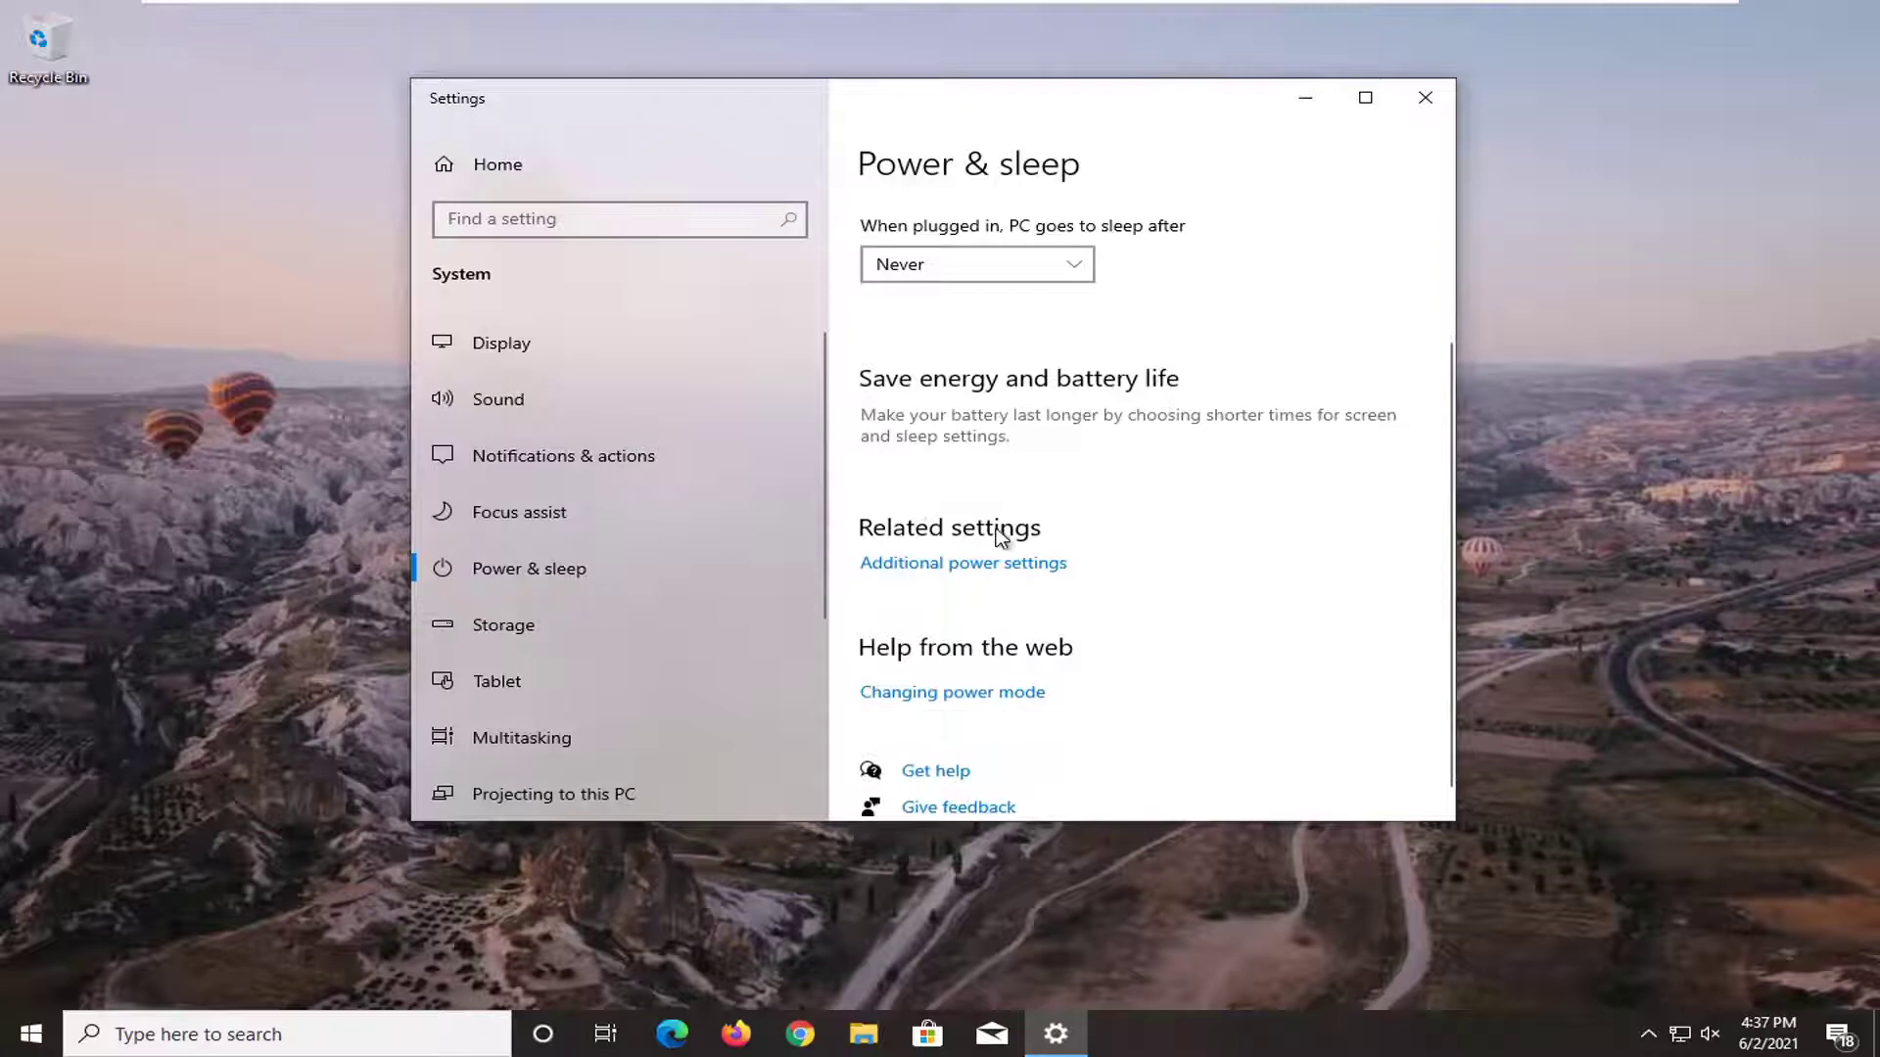
left_click(971, 572)
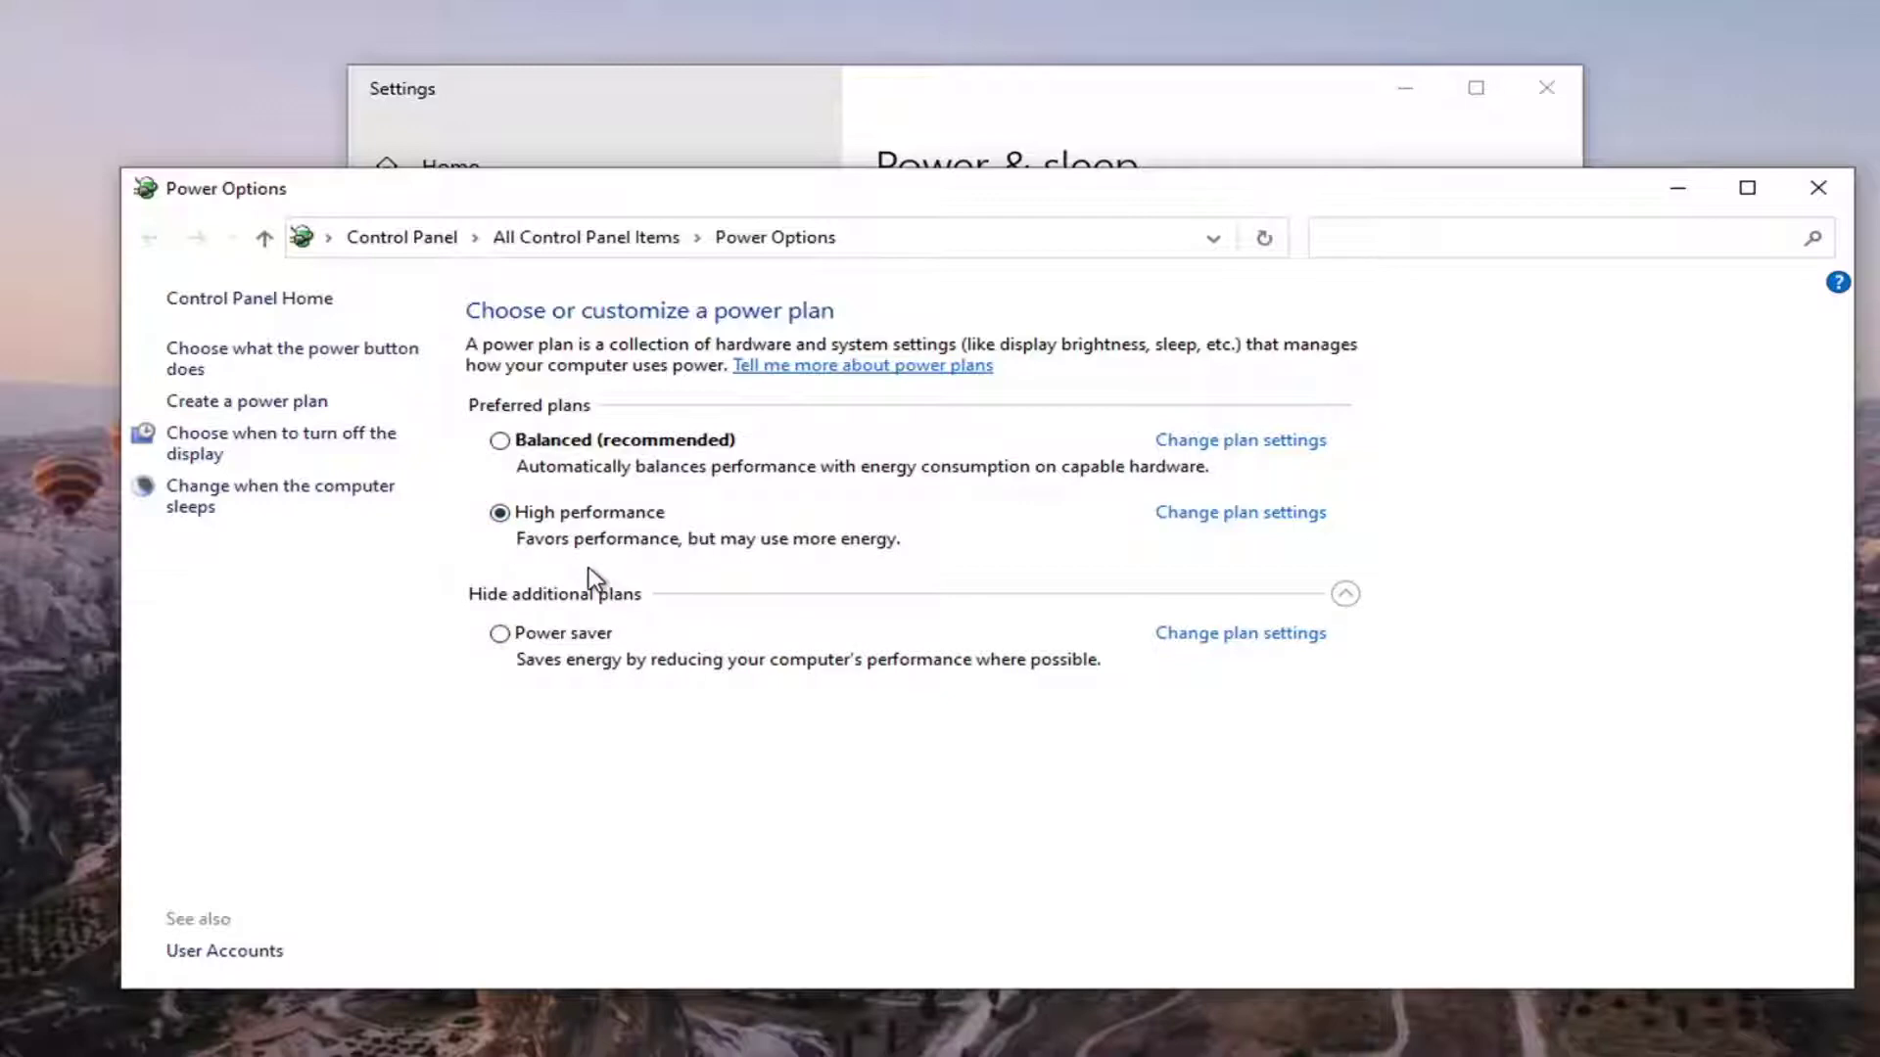
left_click(1818, 187)
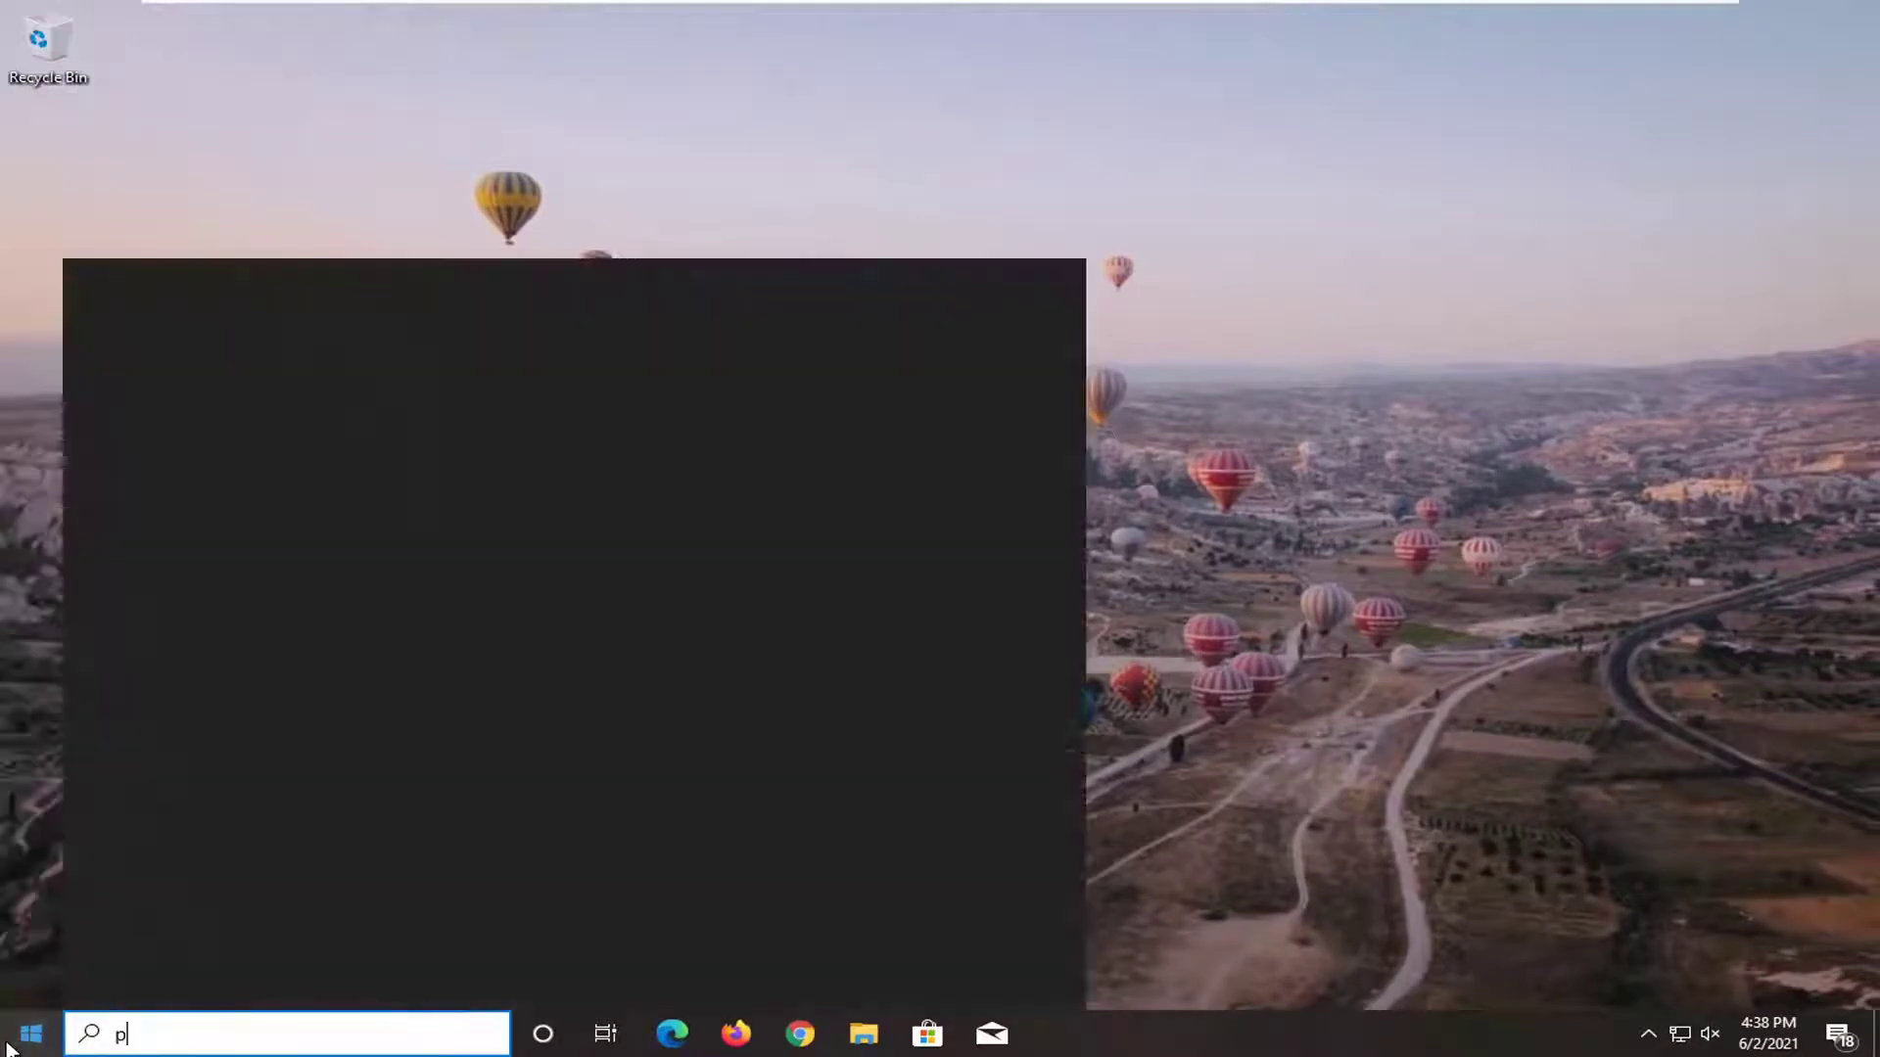
- Search 'performance' and set visual effects to Adjust for best performance, applied and confirmed
key("BackSpace")
key("BackSpace")
key("BackSpace")
key("BackSpace")
type("mance")
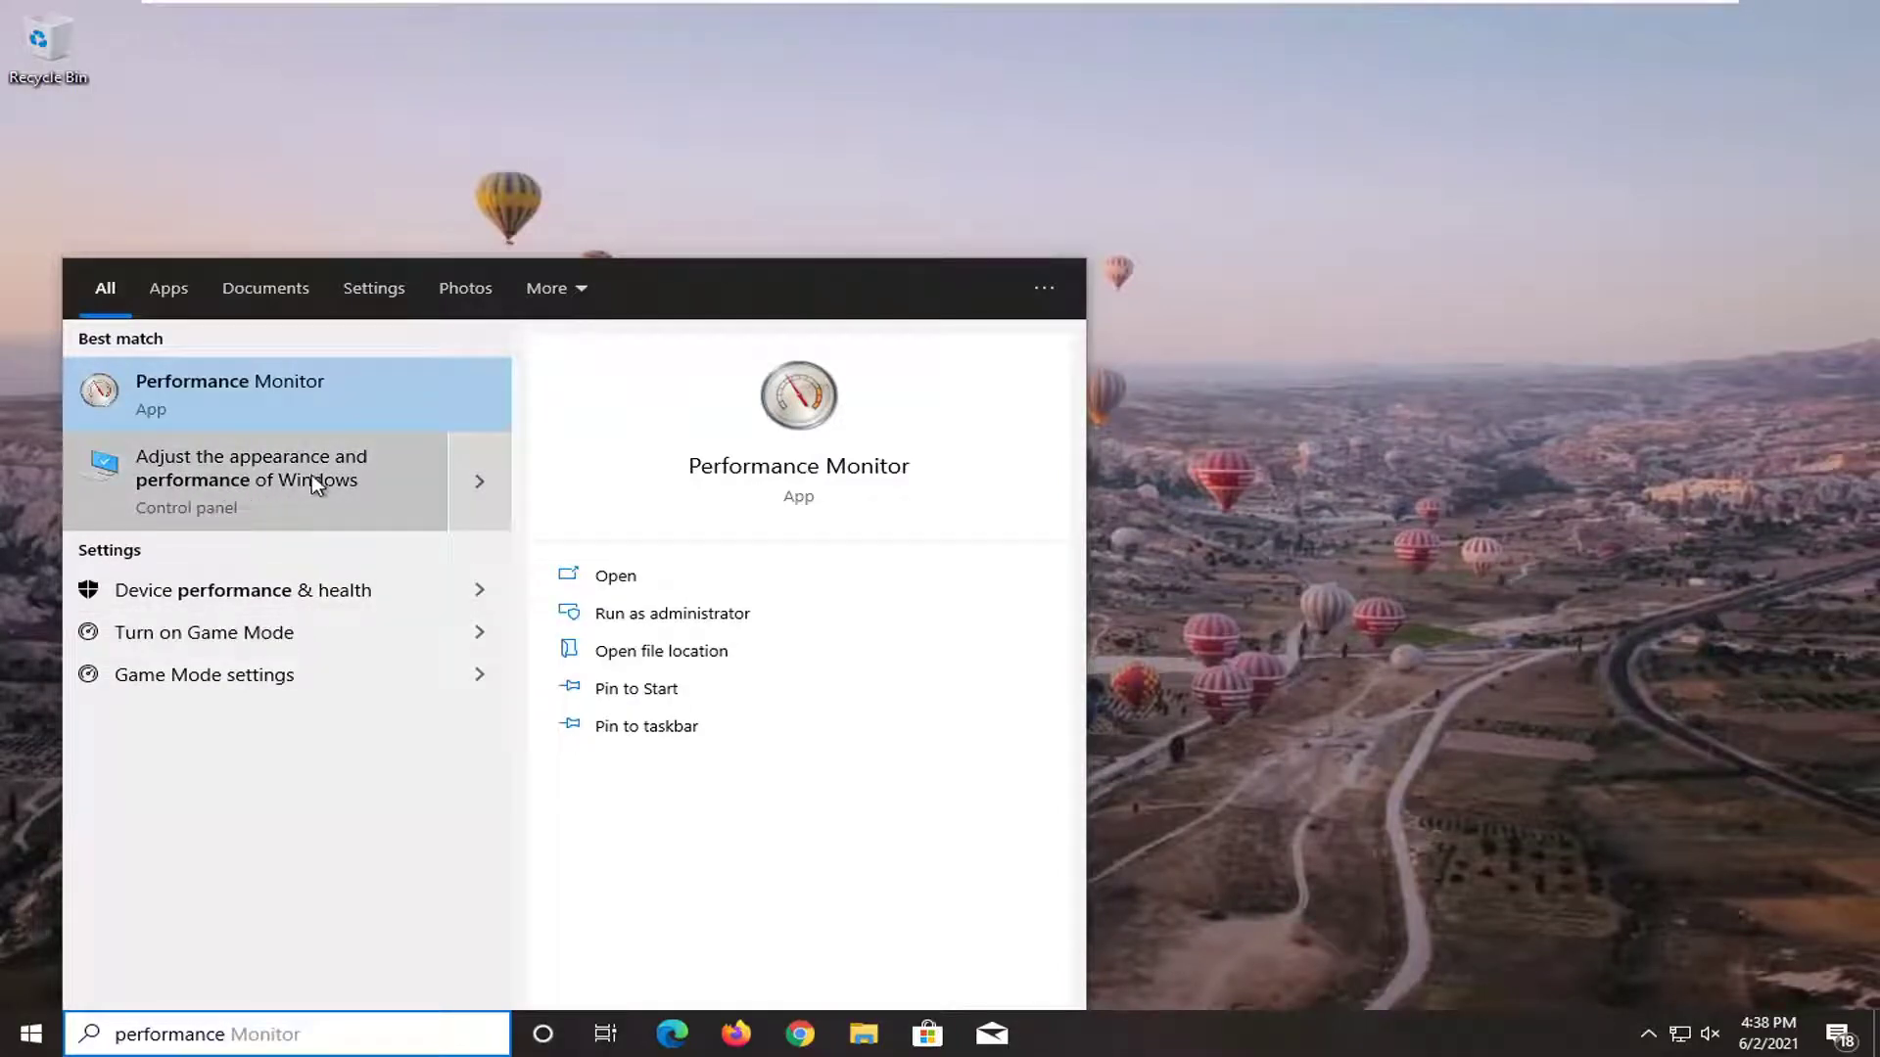
left_click(250, 482)
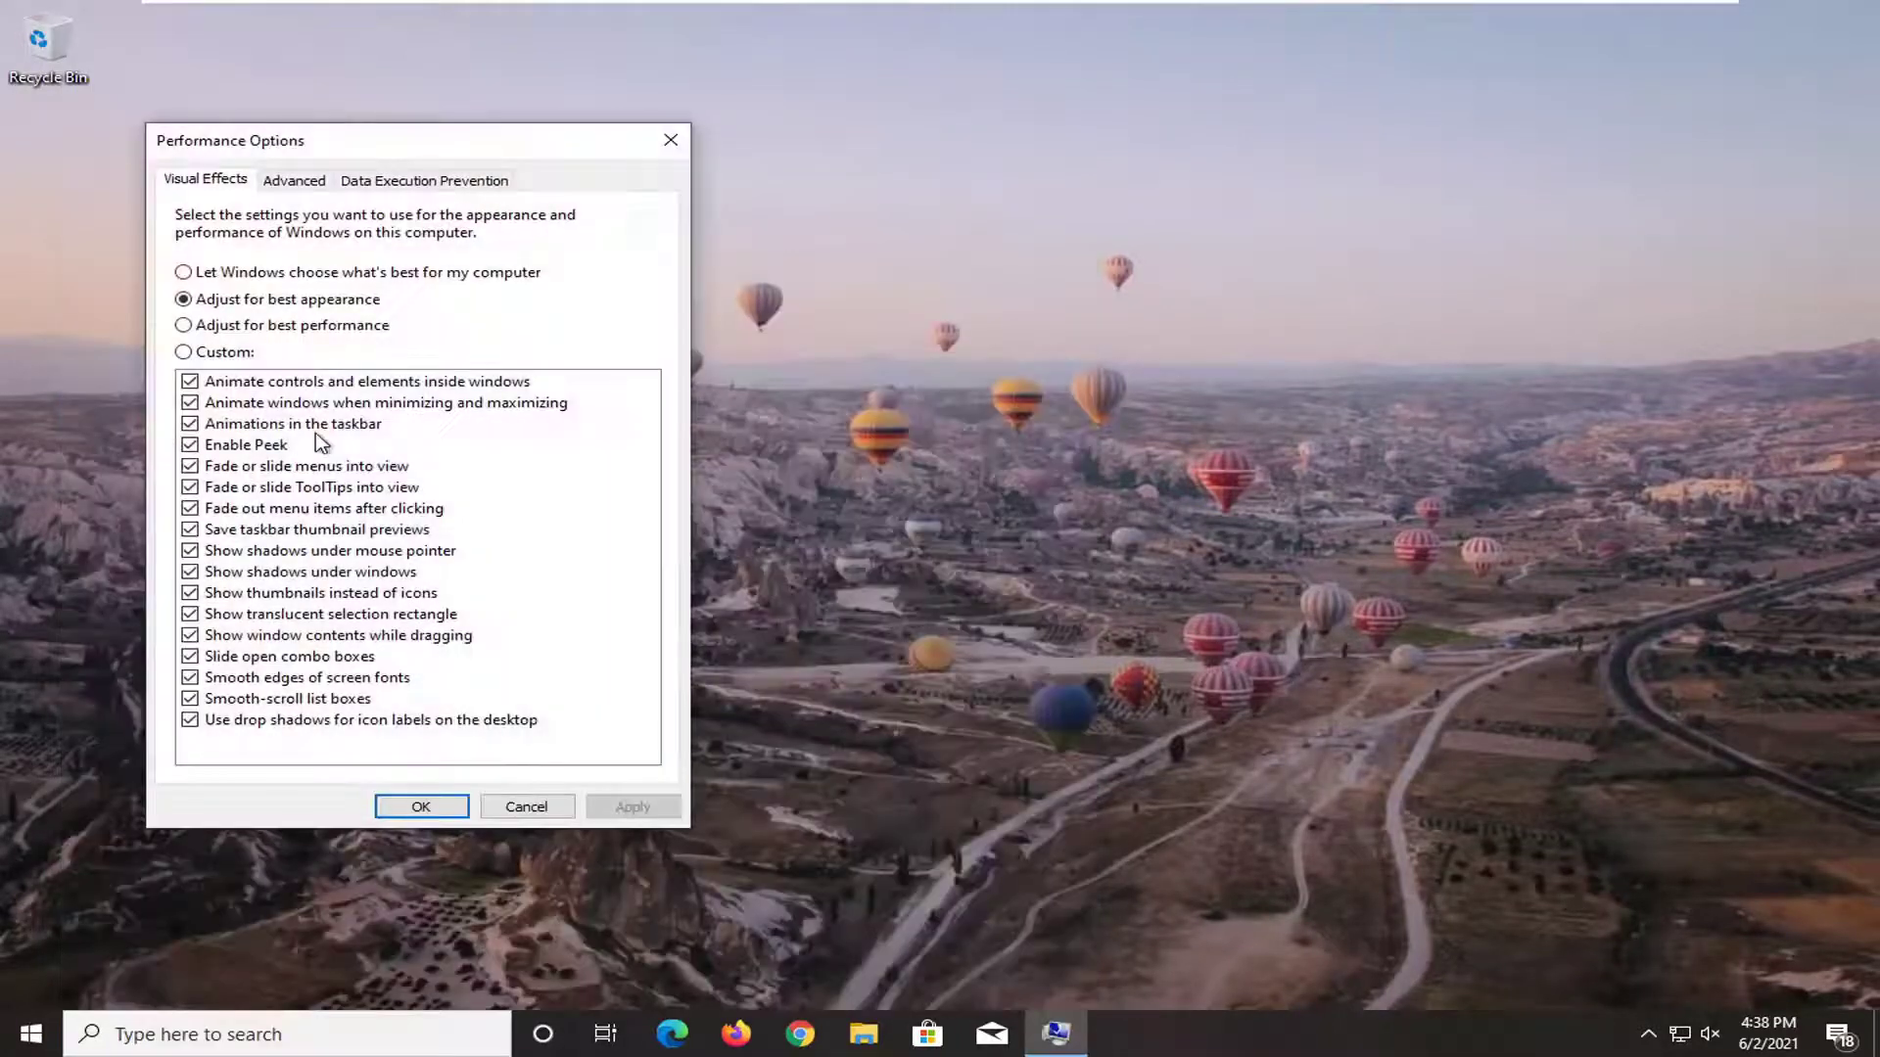
left_click(216, 331)
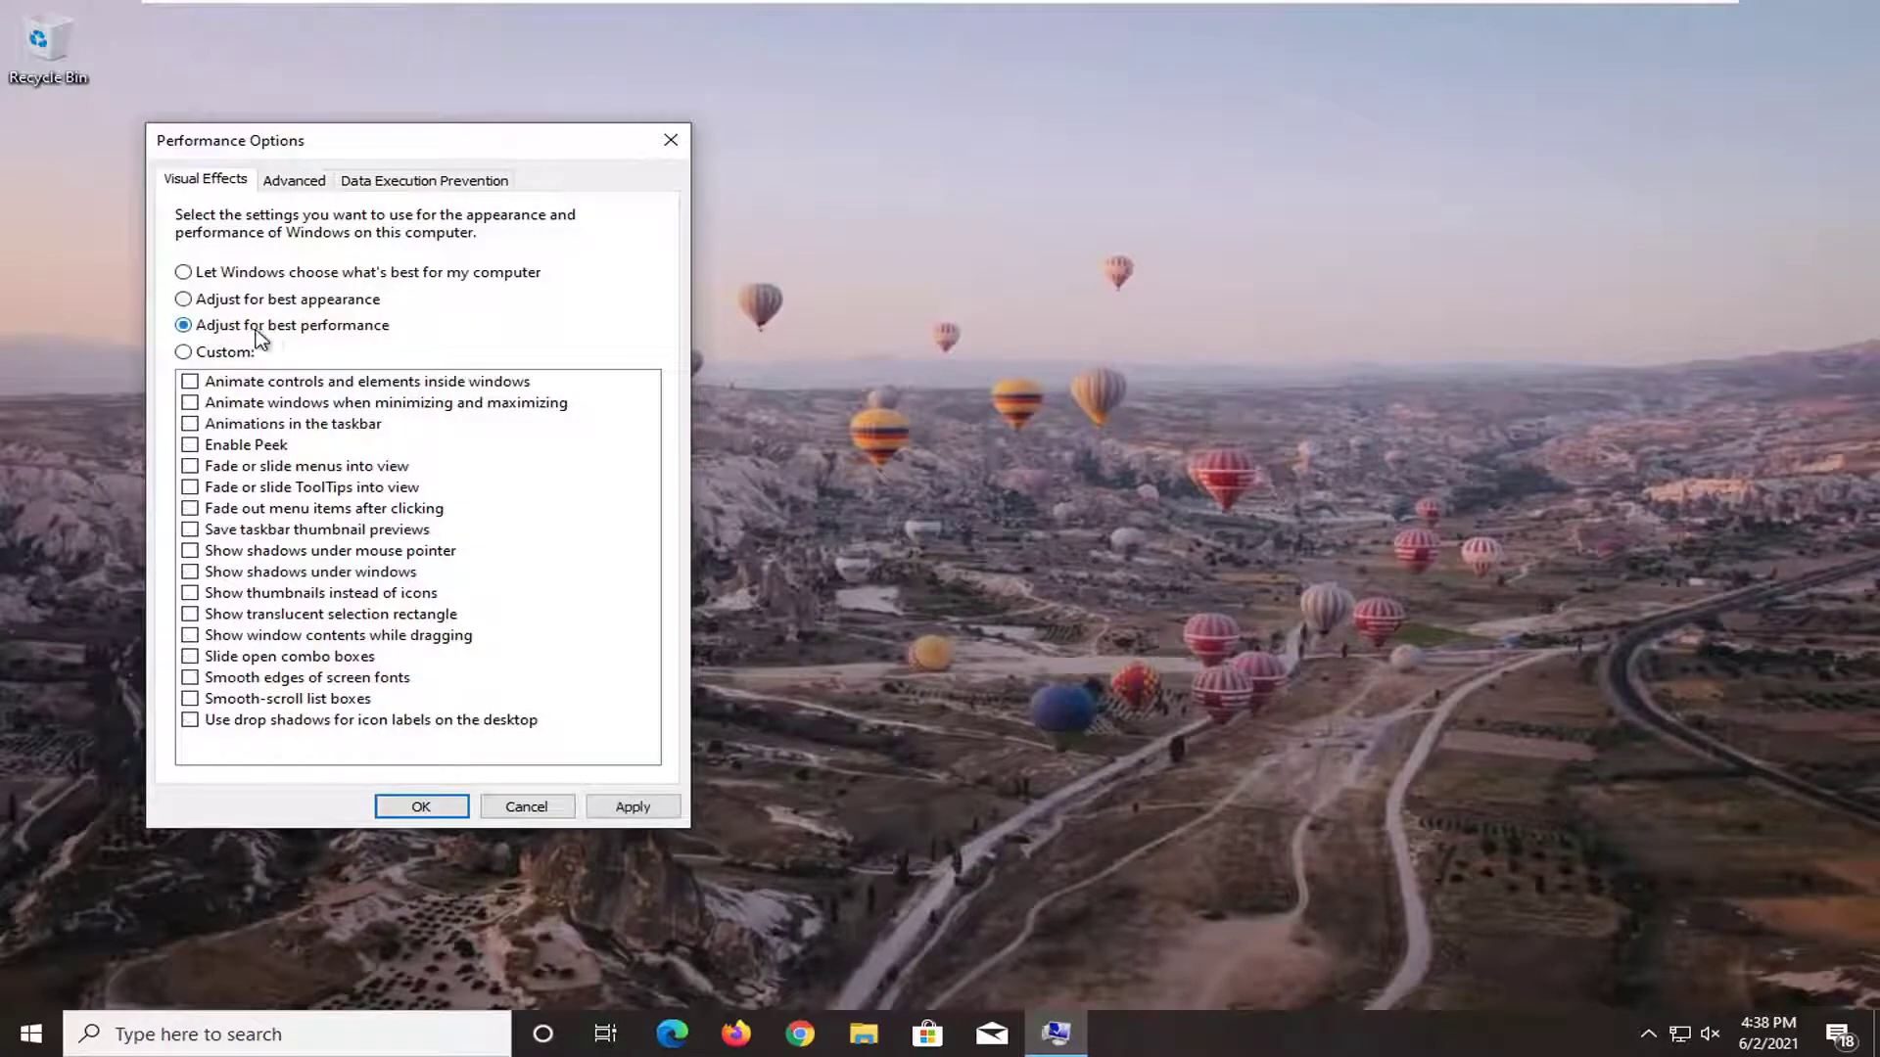
left_click(601, 811)
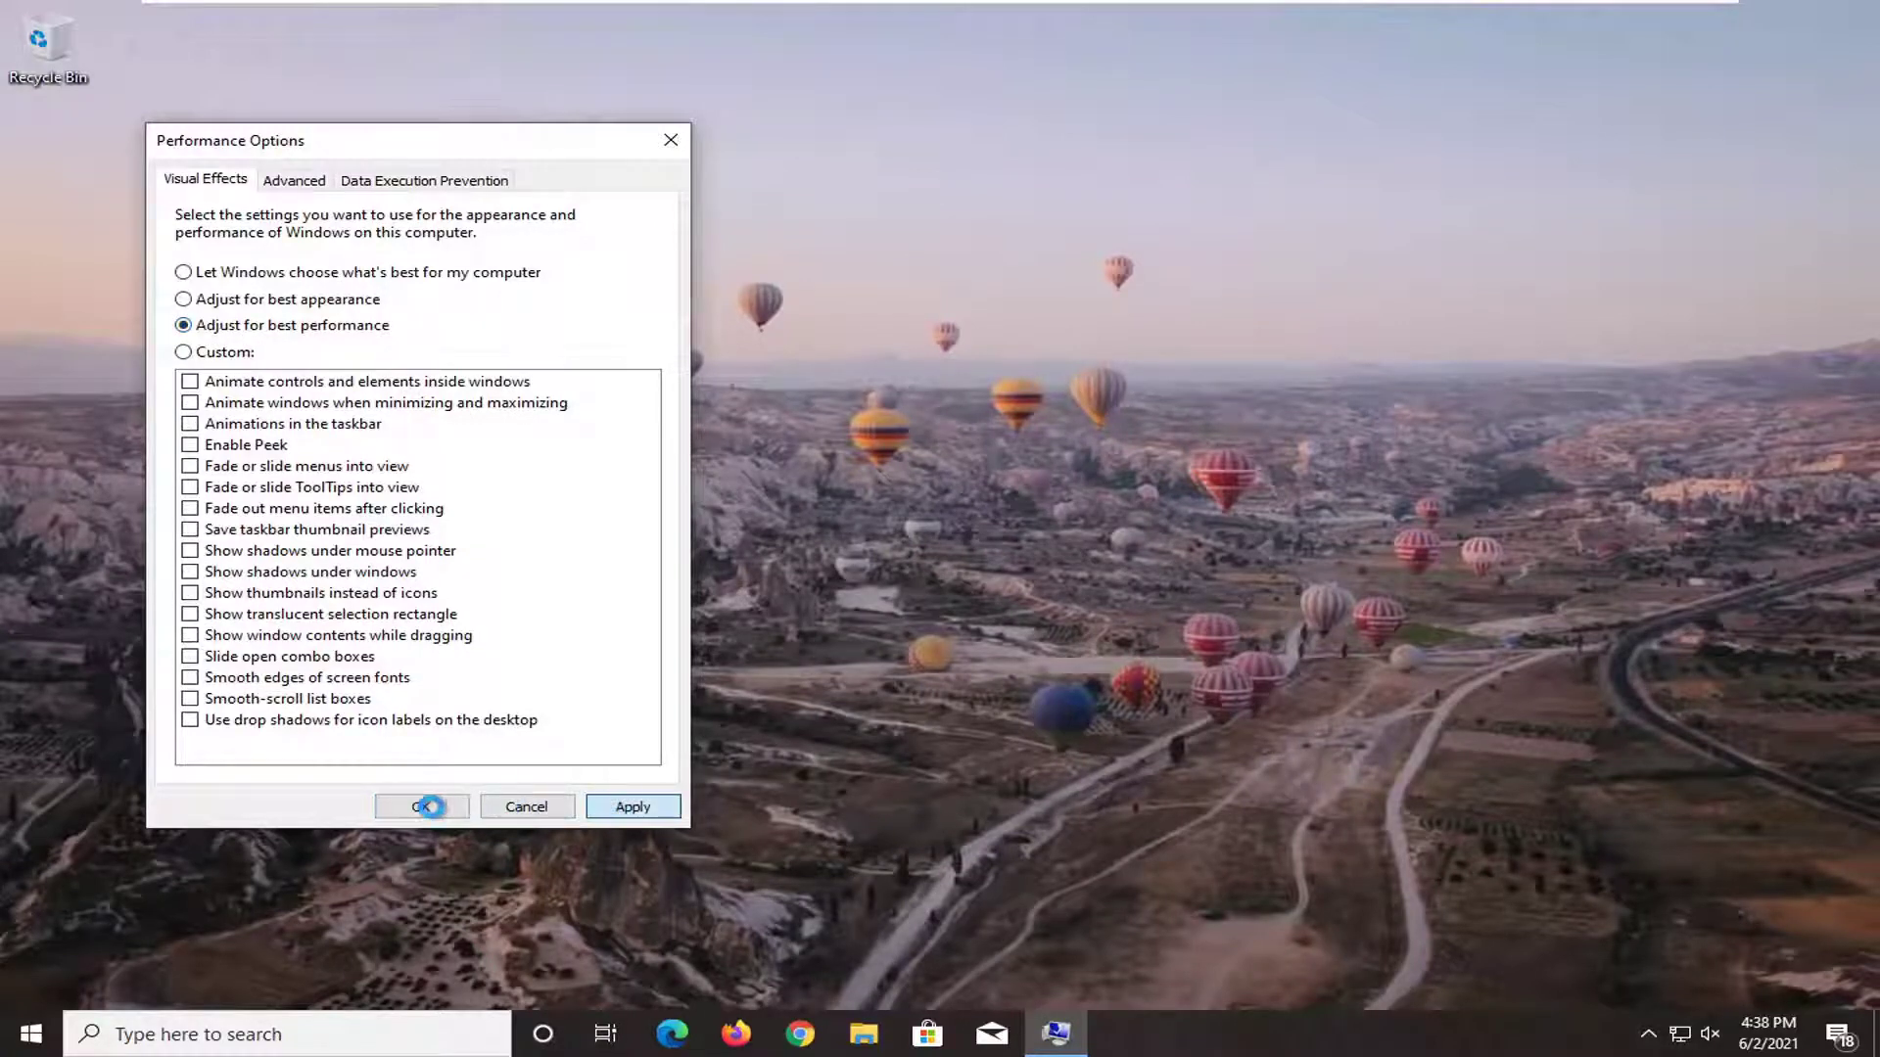
left_click(429, 806)
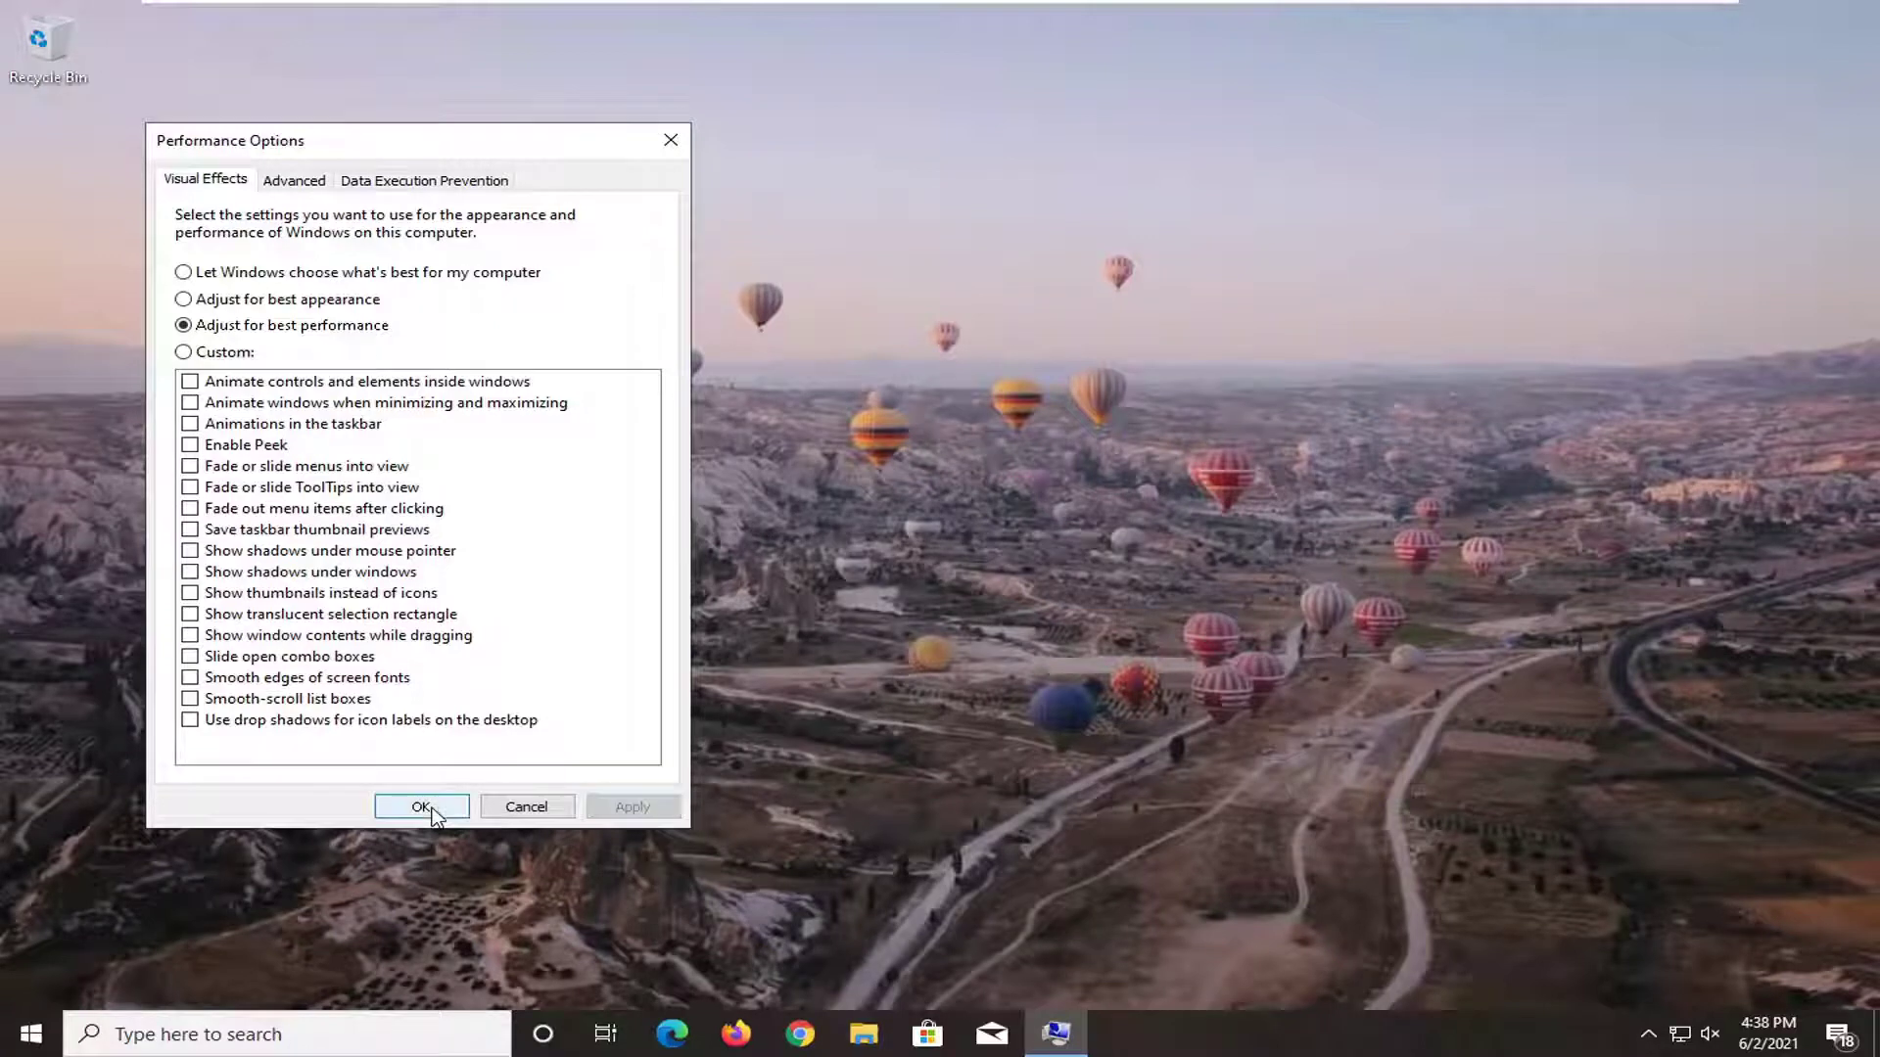
left_click(422, 807)
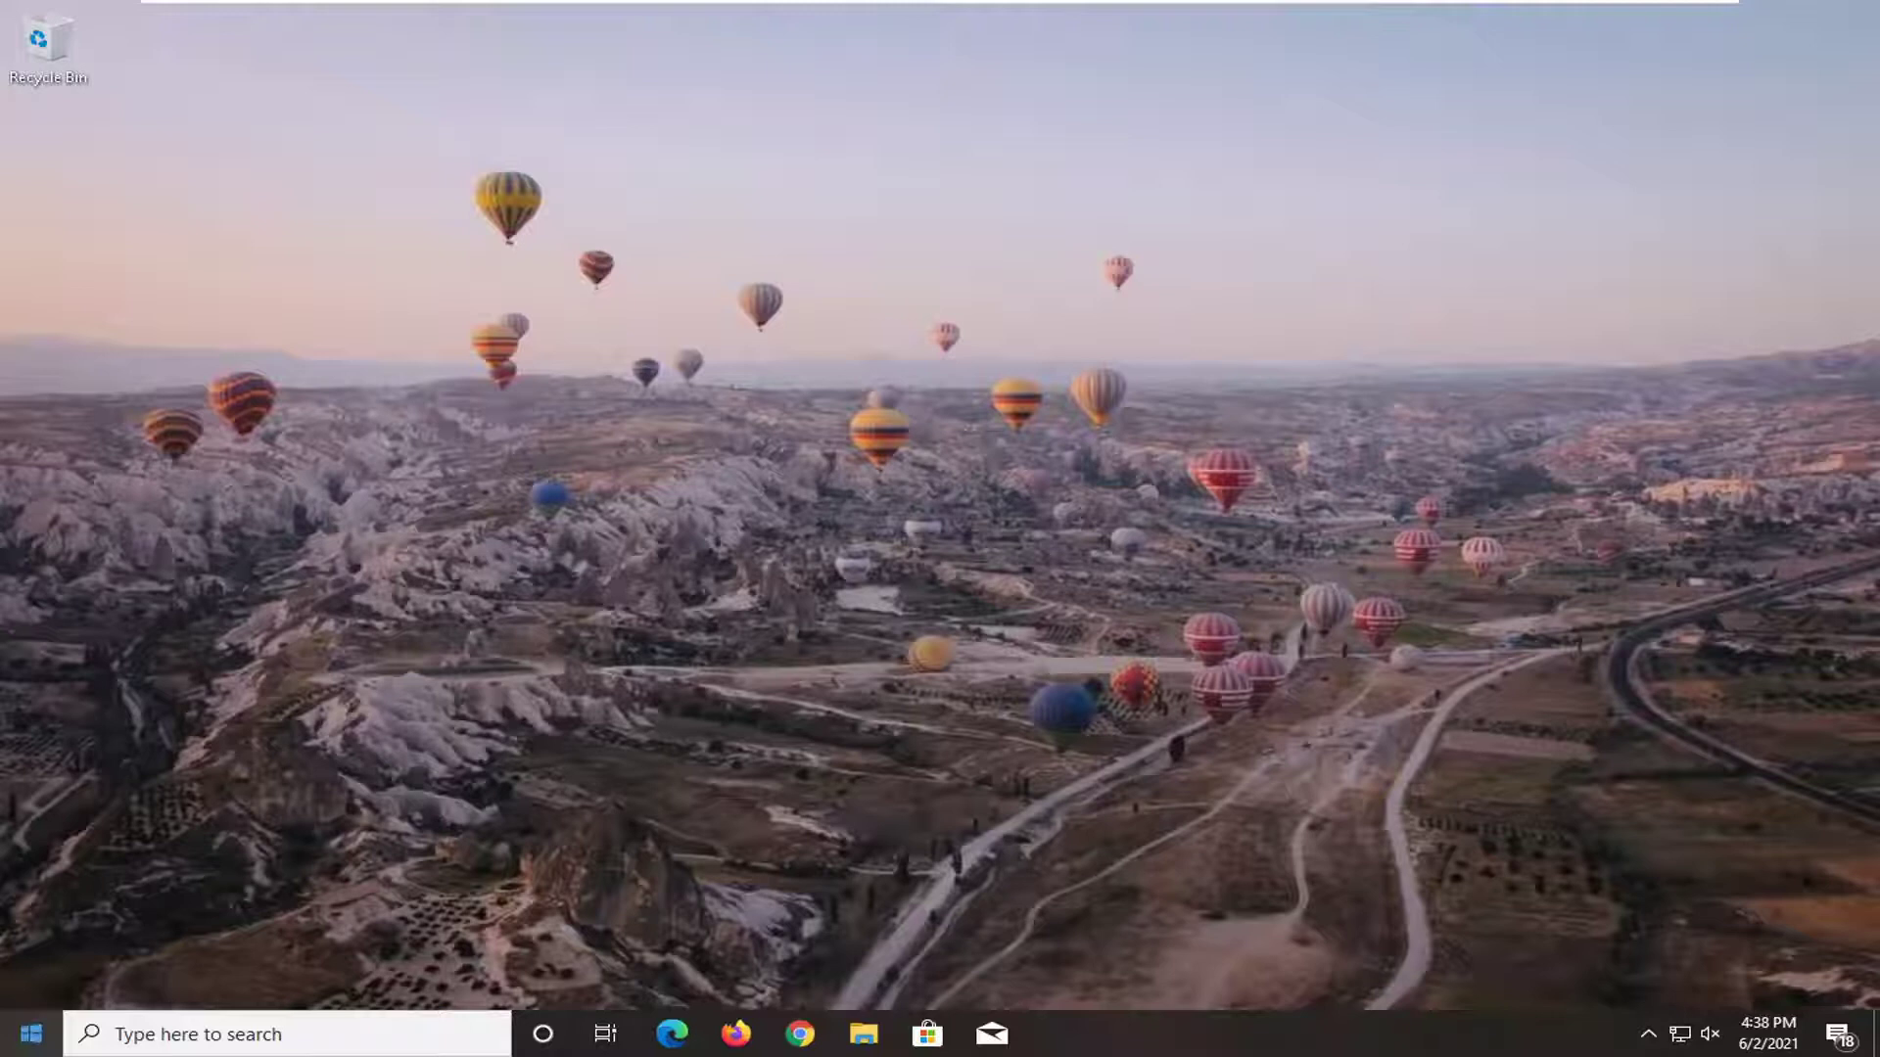
- Search Start for 'services' and launch the Services app
left_click(31, 1034)
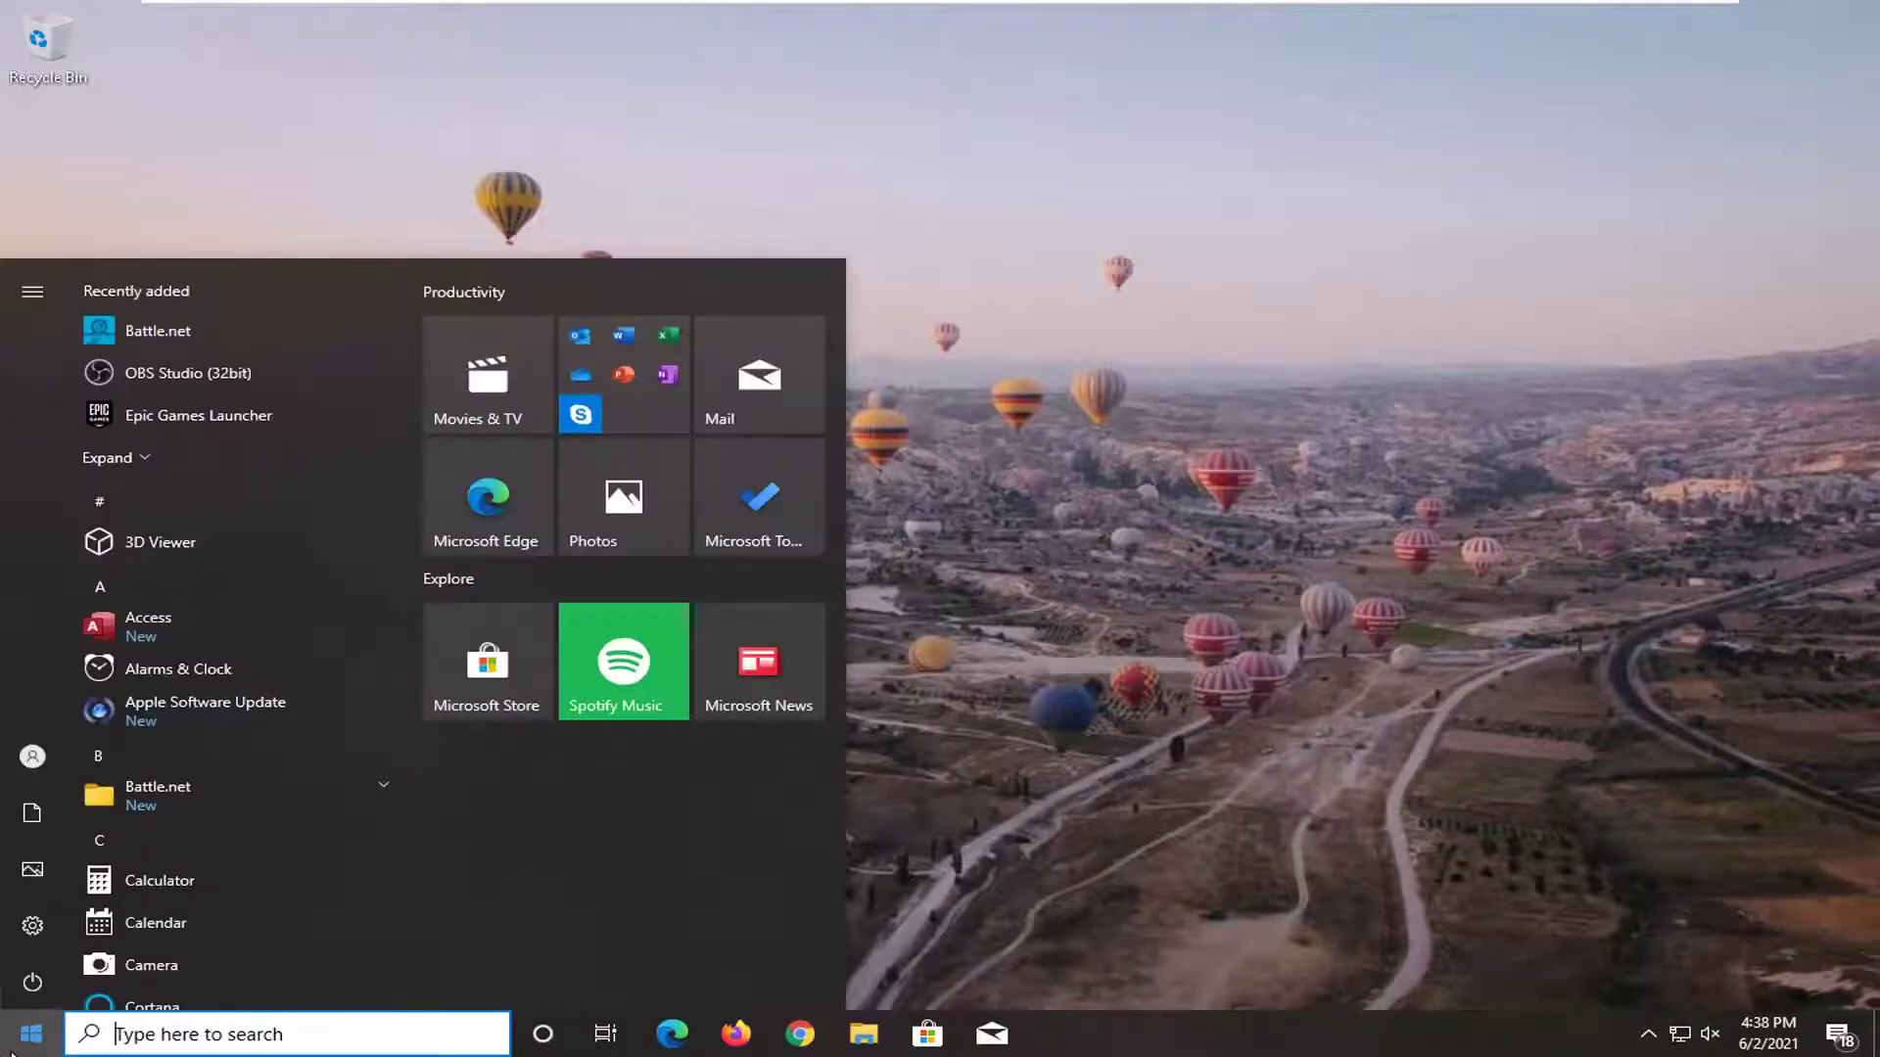
type("services")
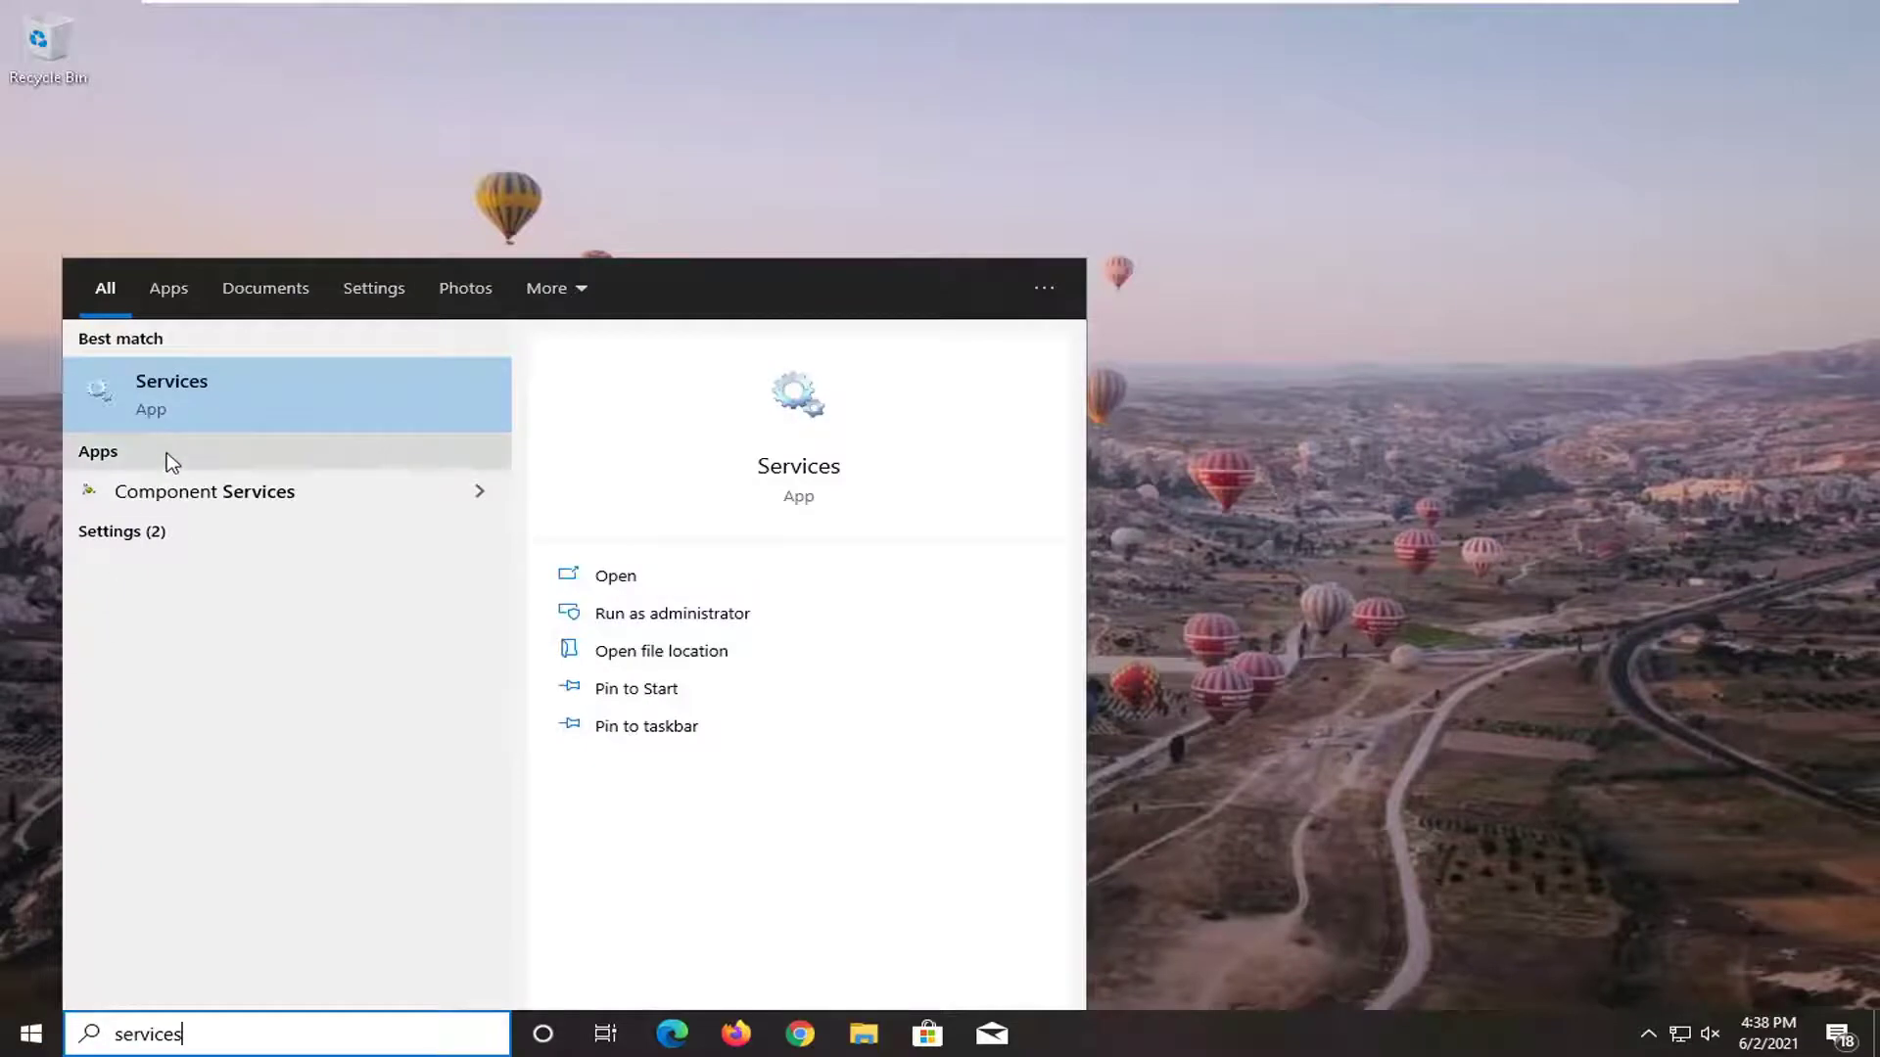
left_click(203, 401)
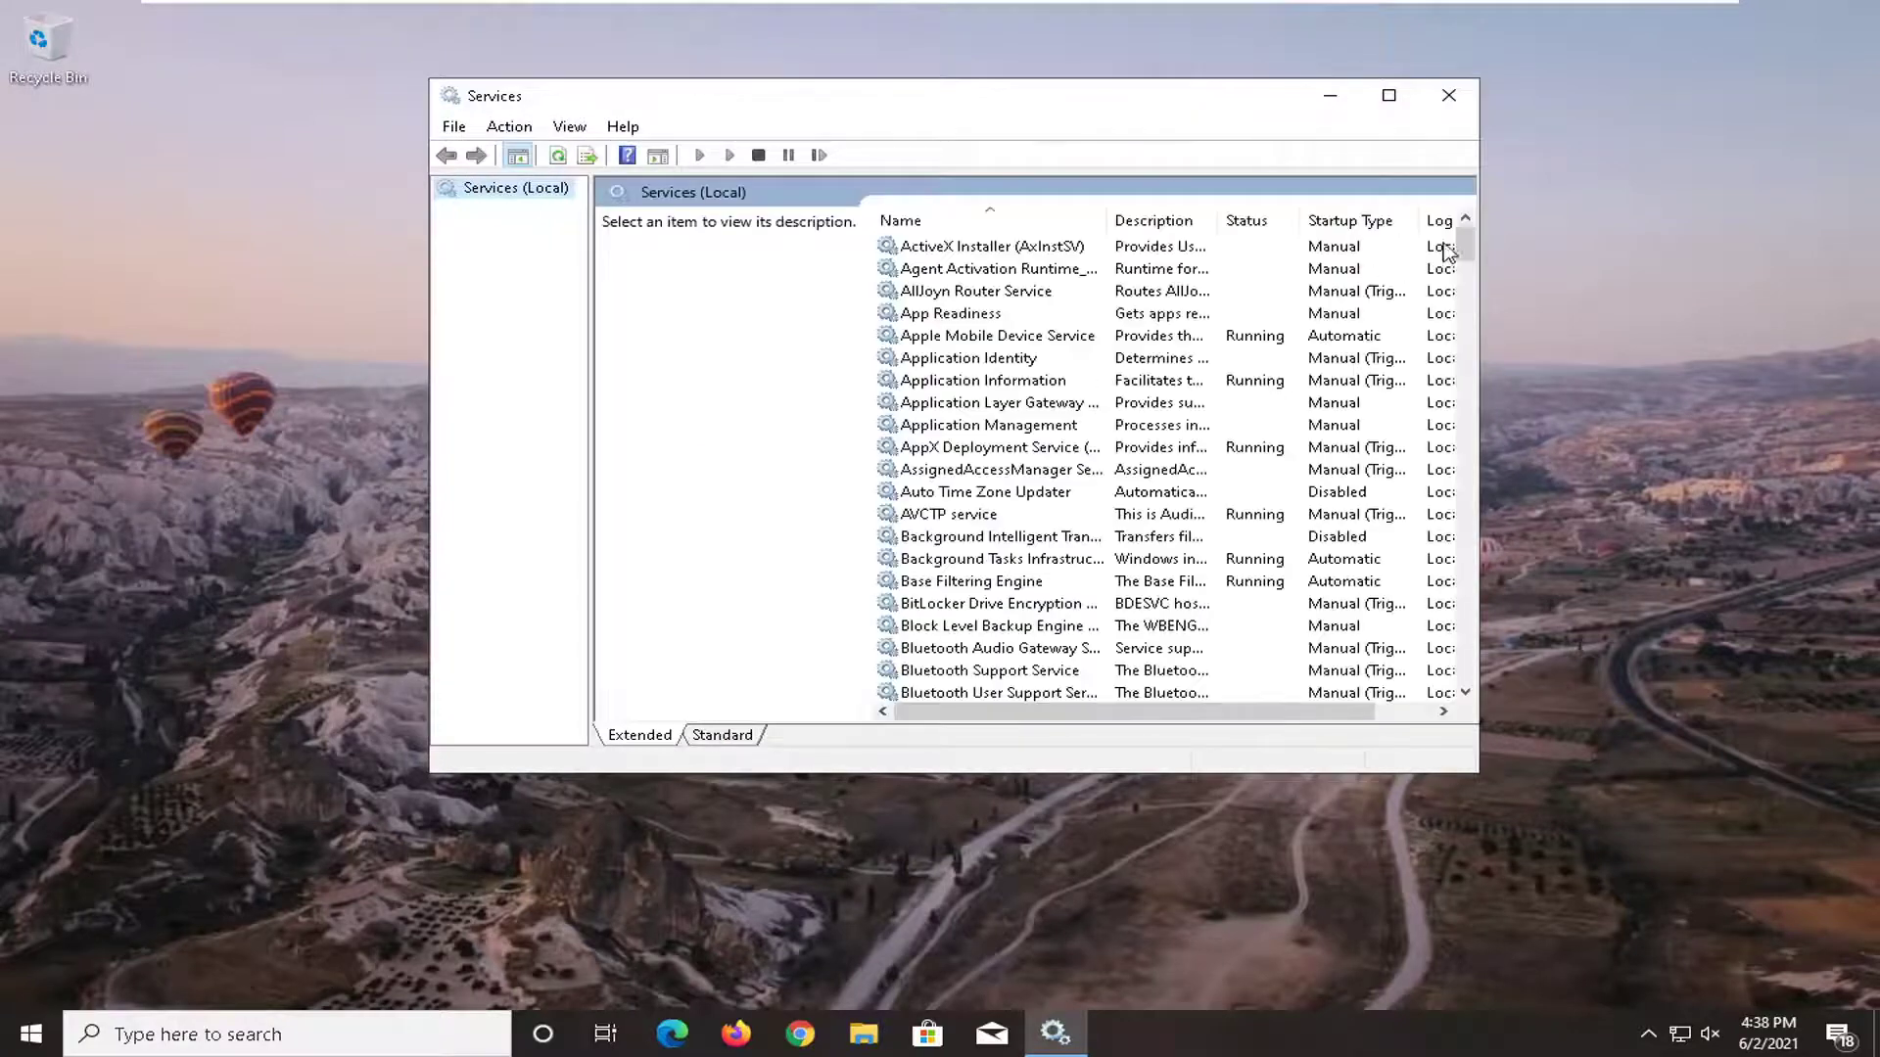
left_click_drag(1460, 235, 1458, 548)
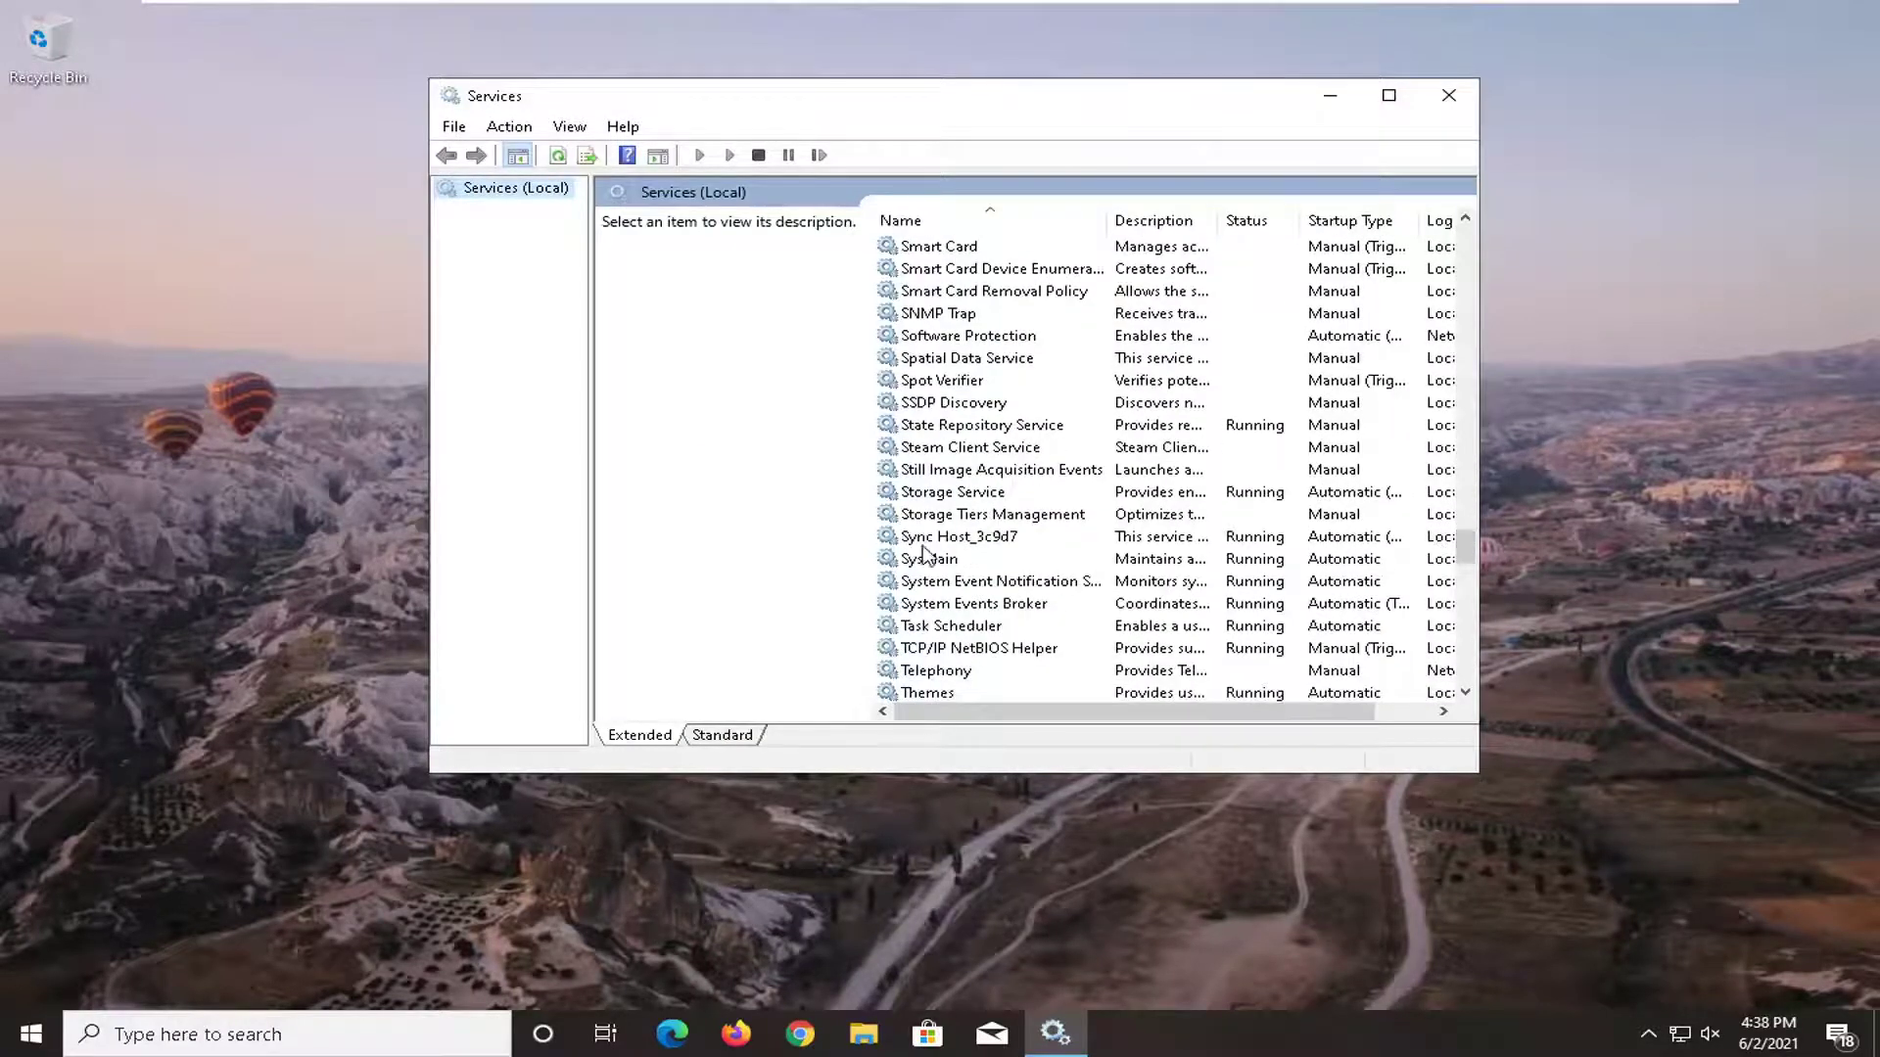
- Stop the SysMain service and set its startup type to Disabled
left_click(920, 564)
double_click(920, 564)
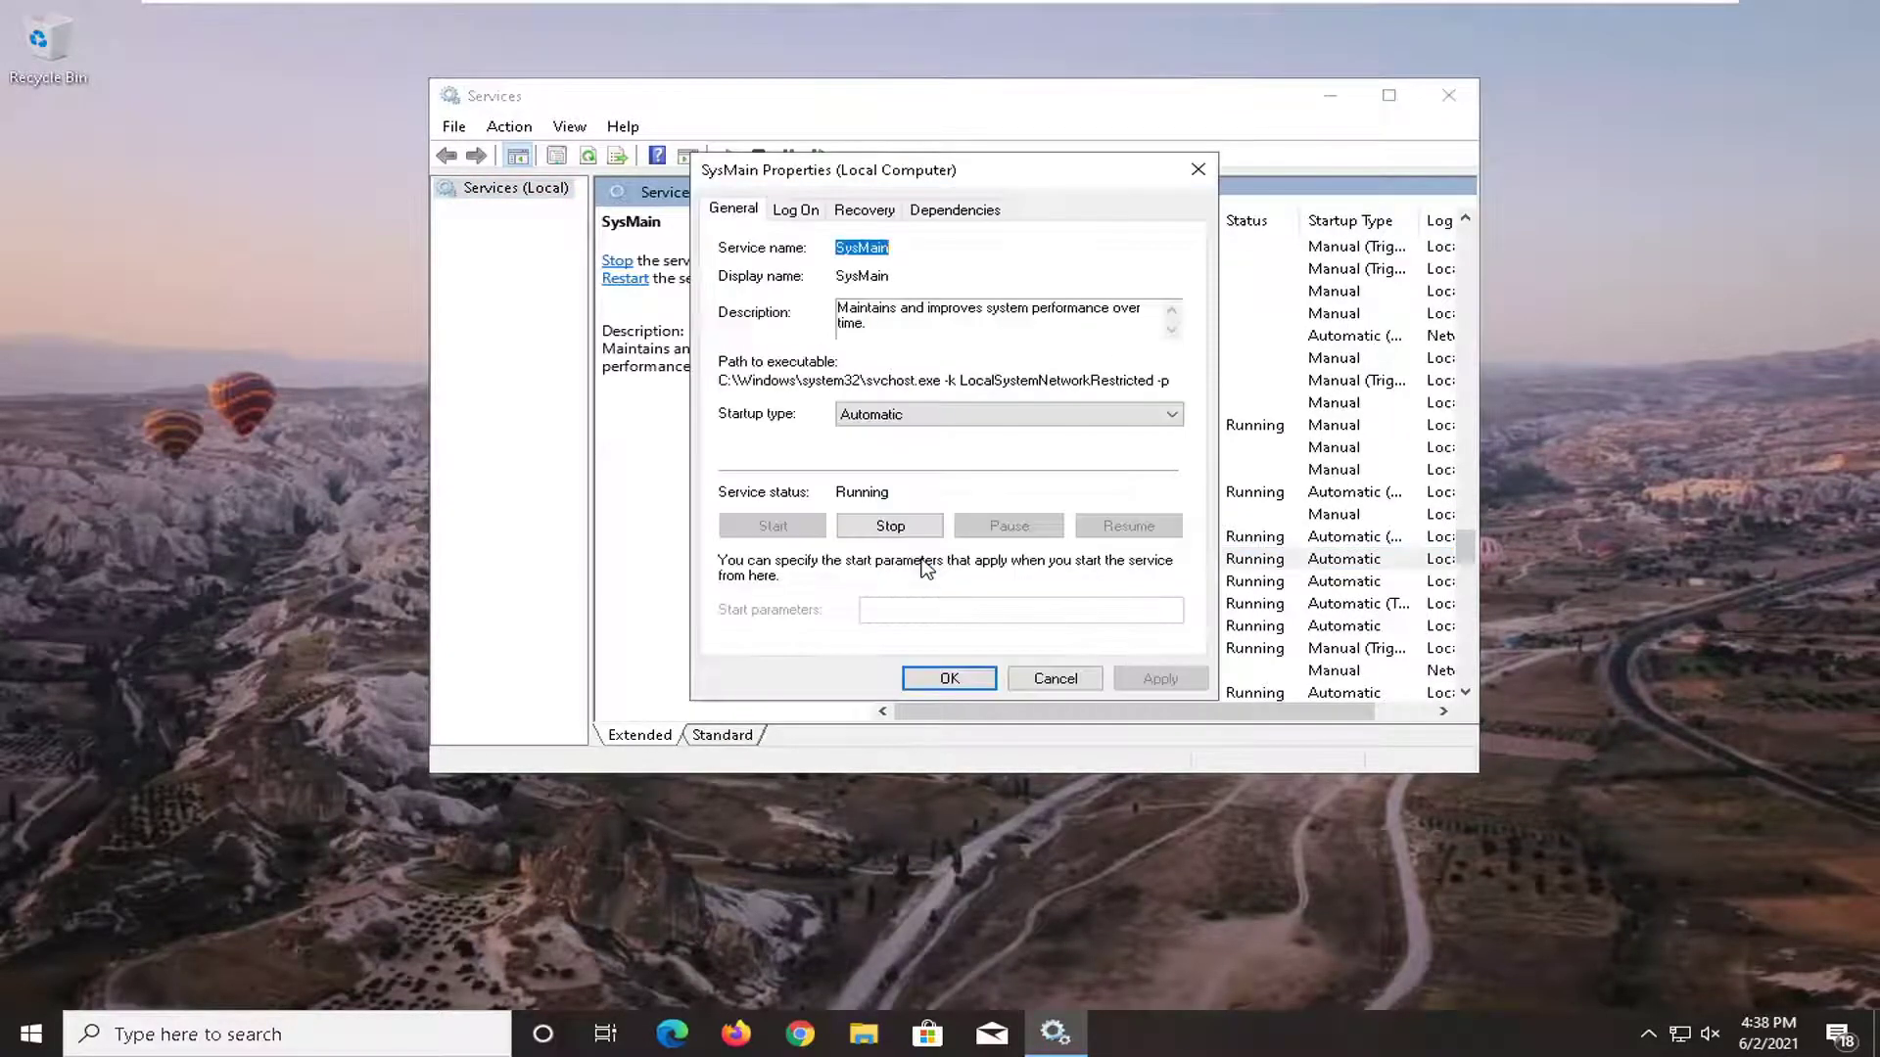
left_click(886, 530)
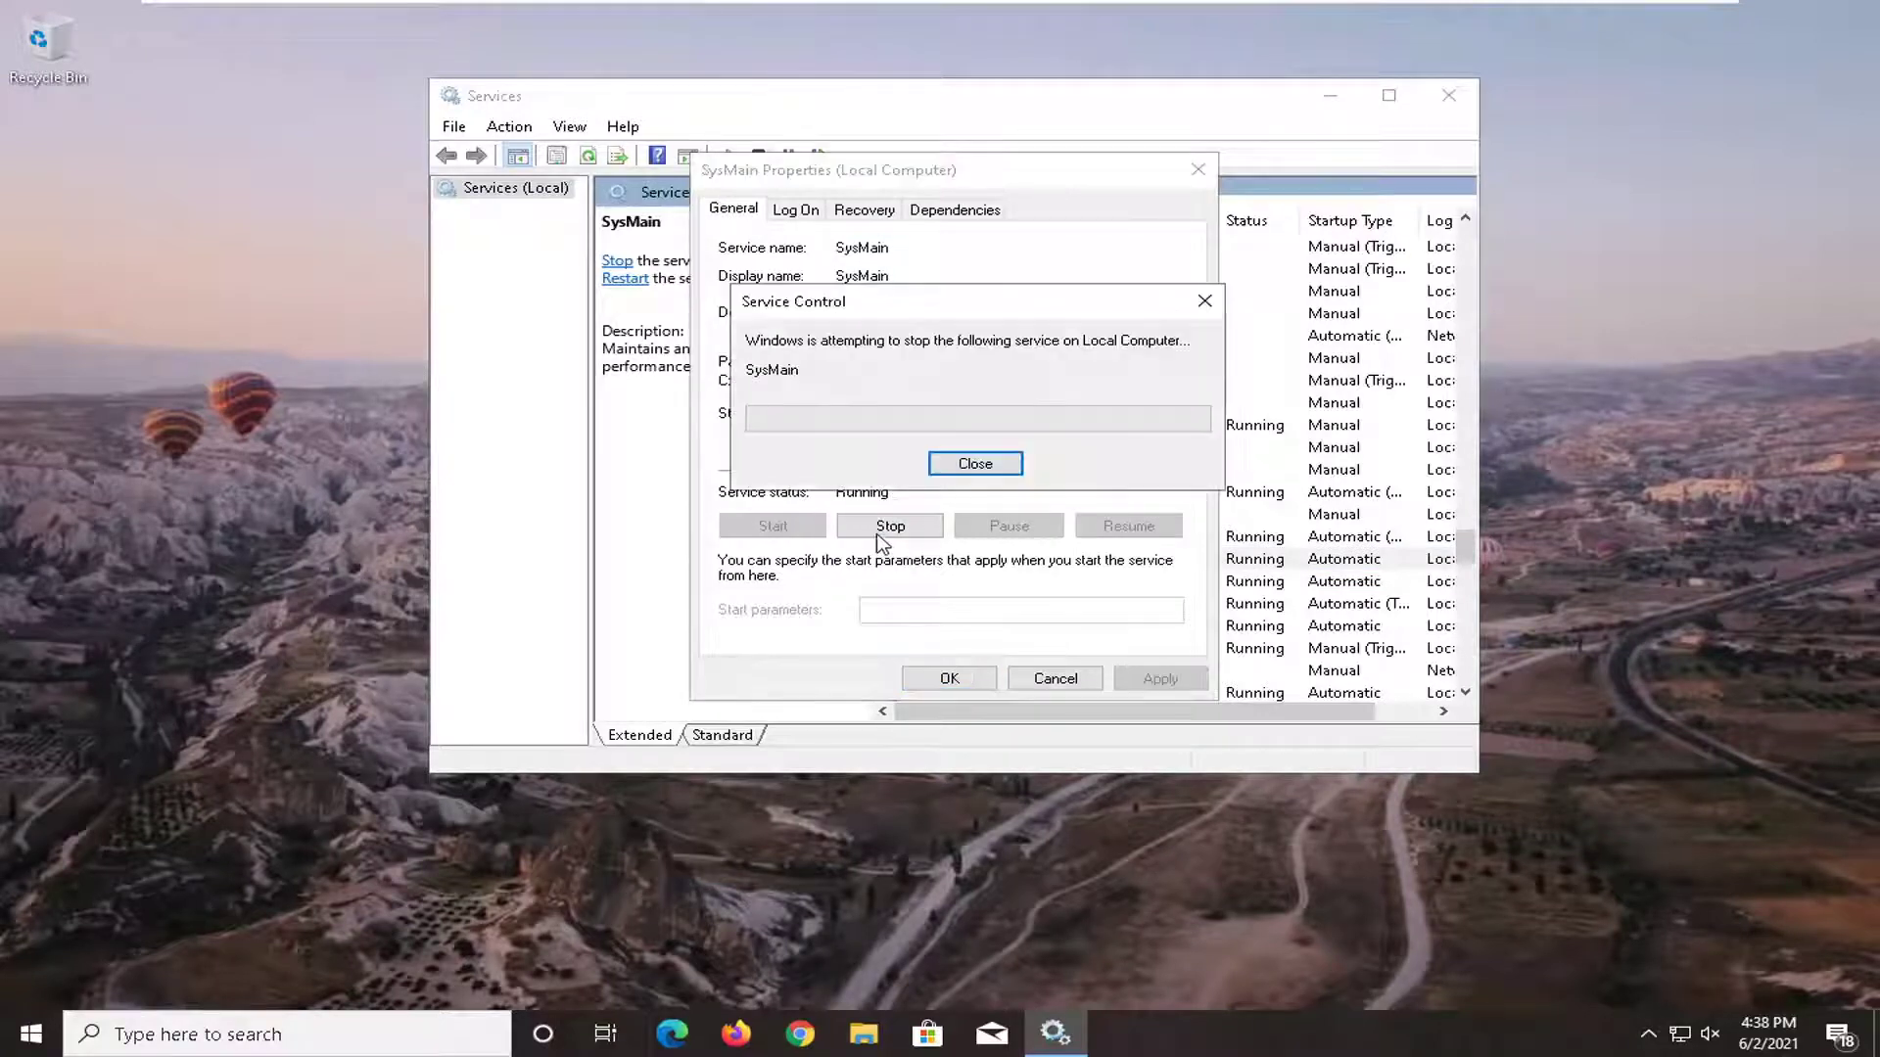
left_click(905, 414)
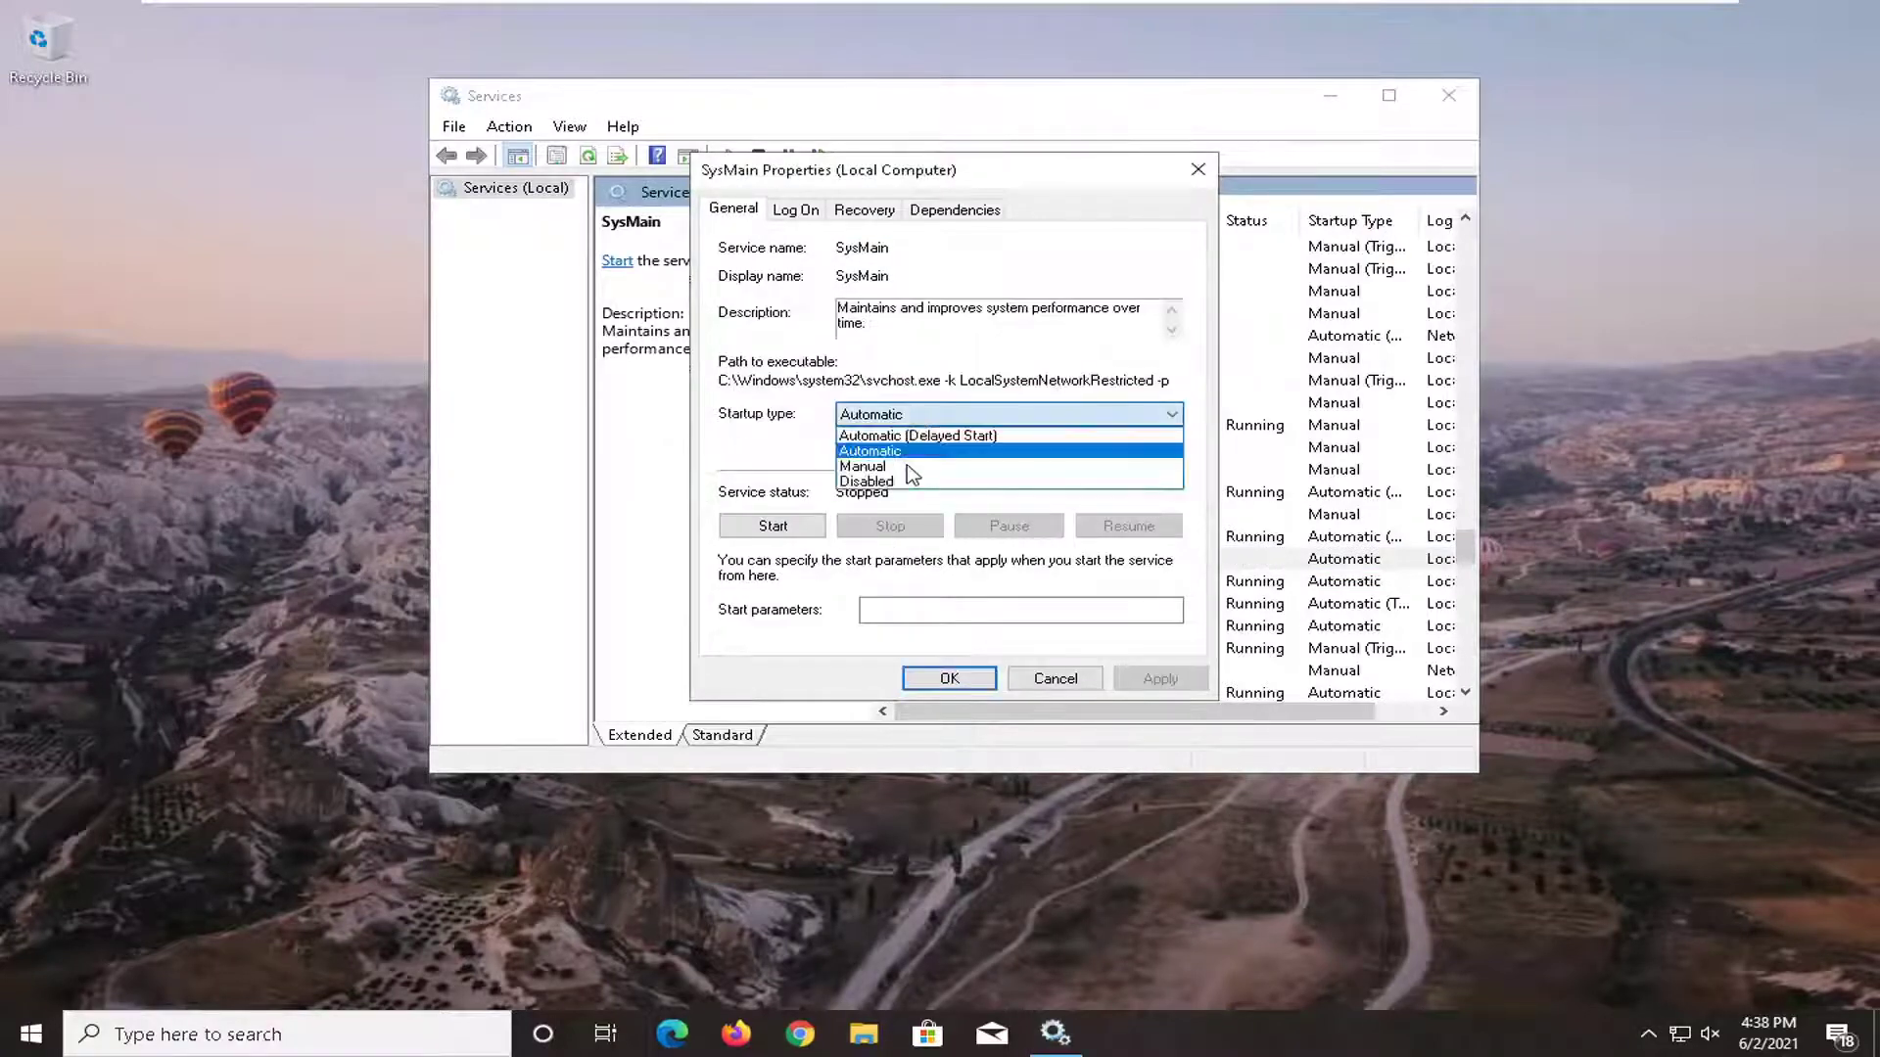
left_click(905, 481)
left_click(1155, 678)
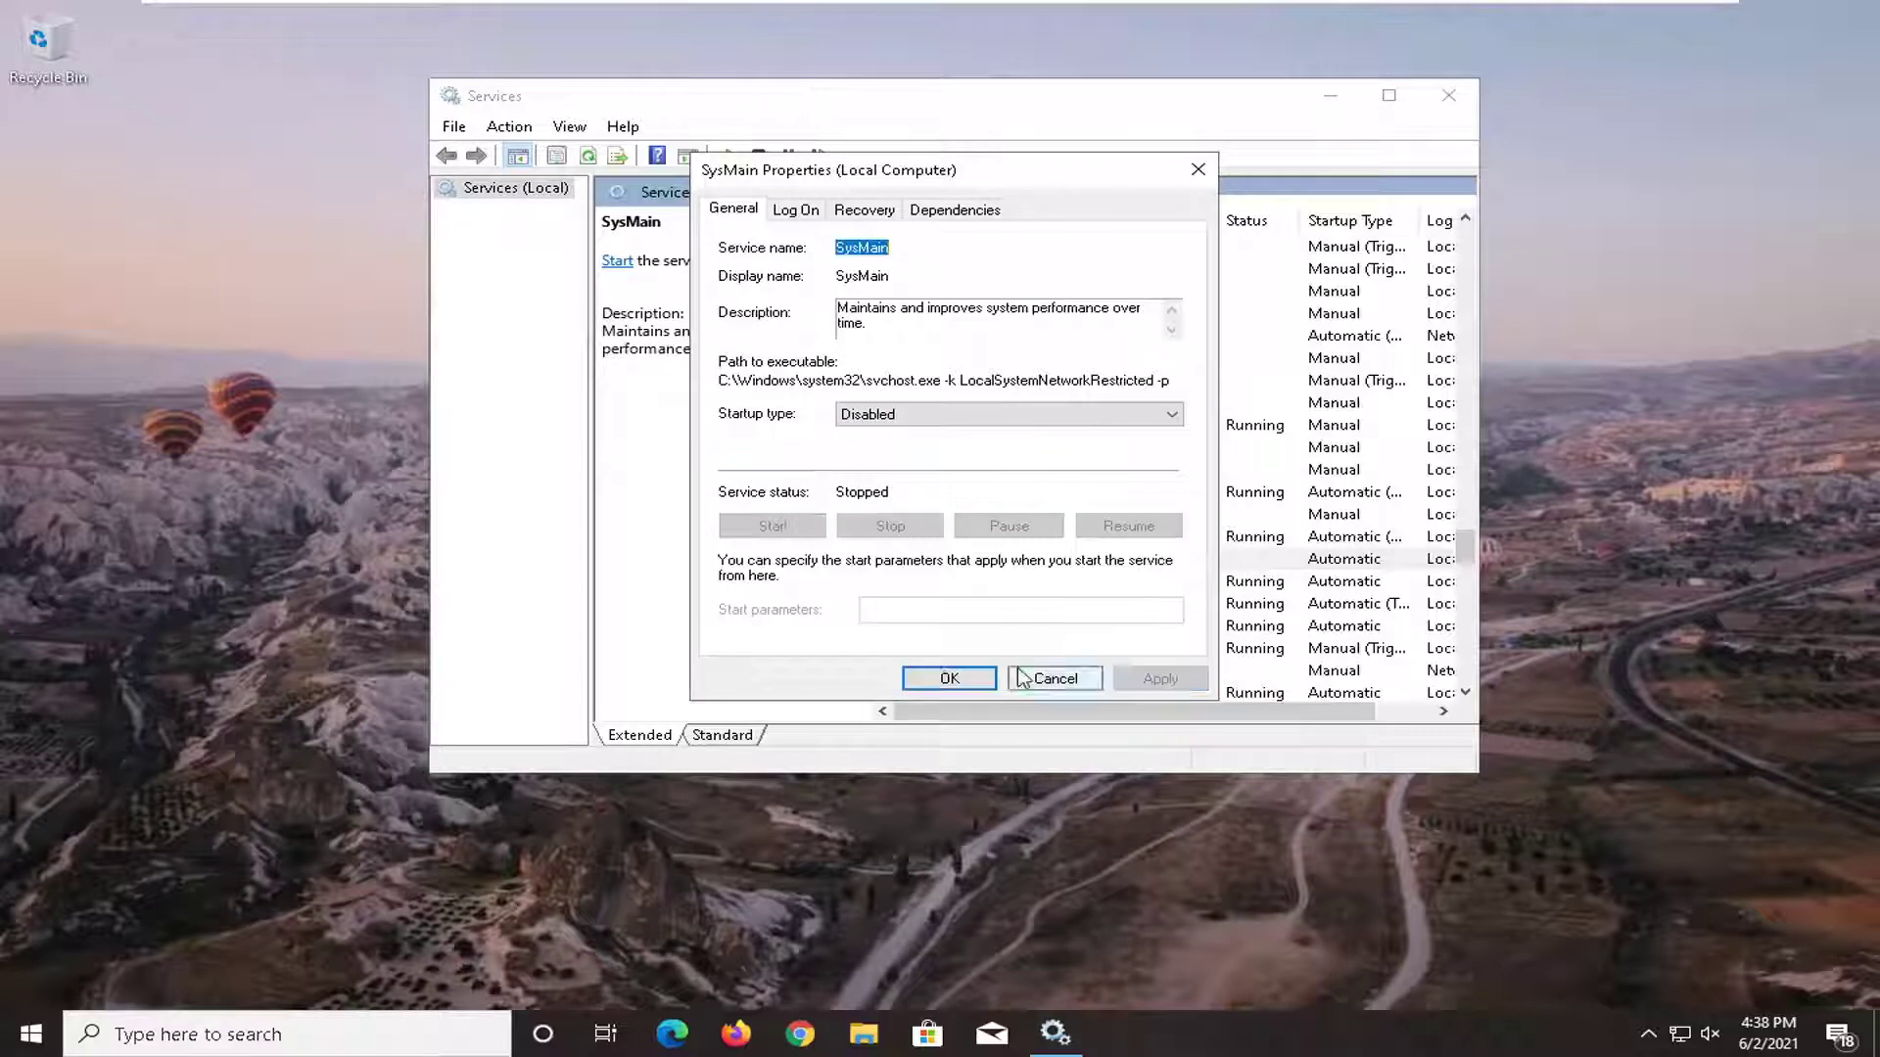
left_click(948, 678)
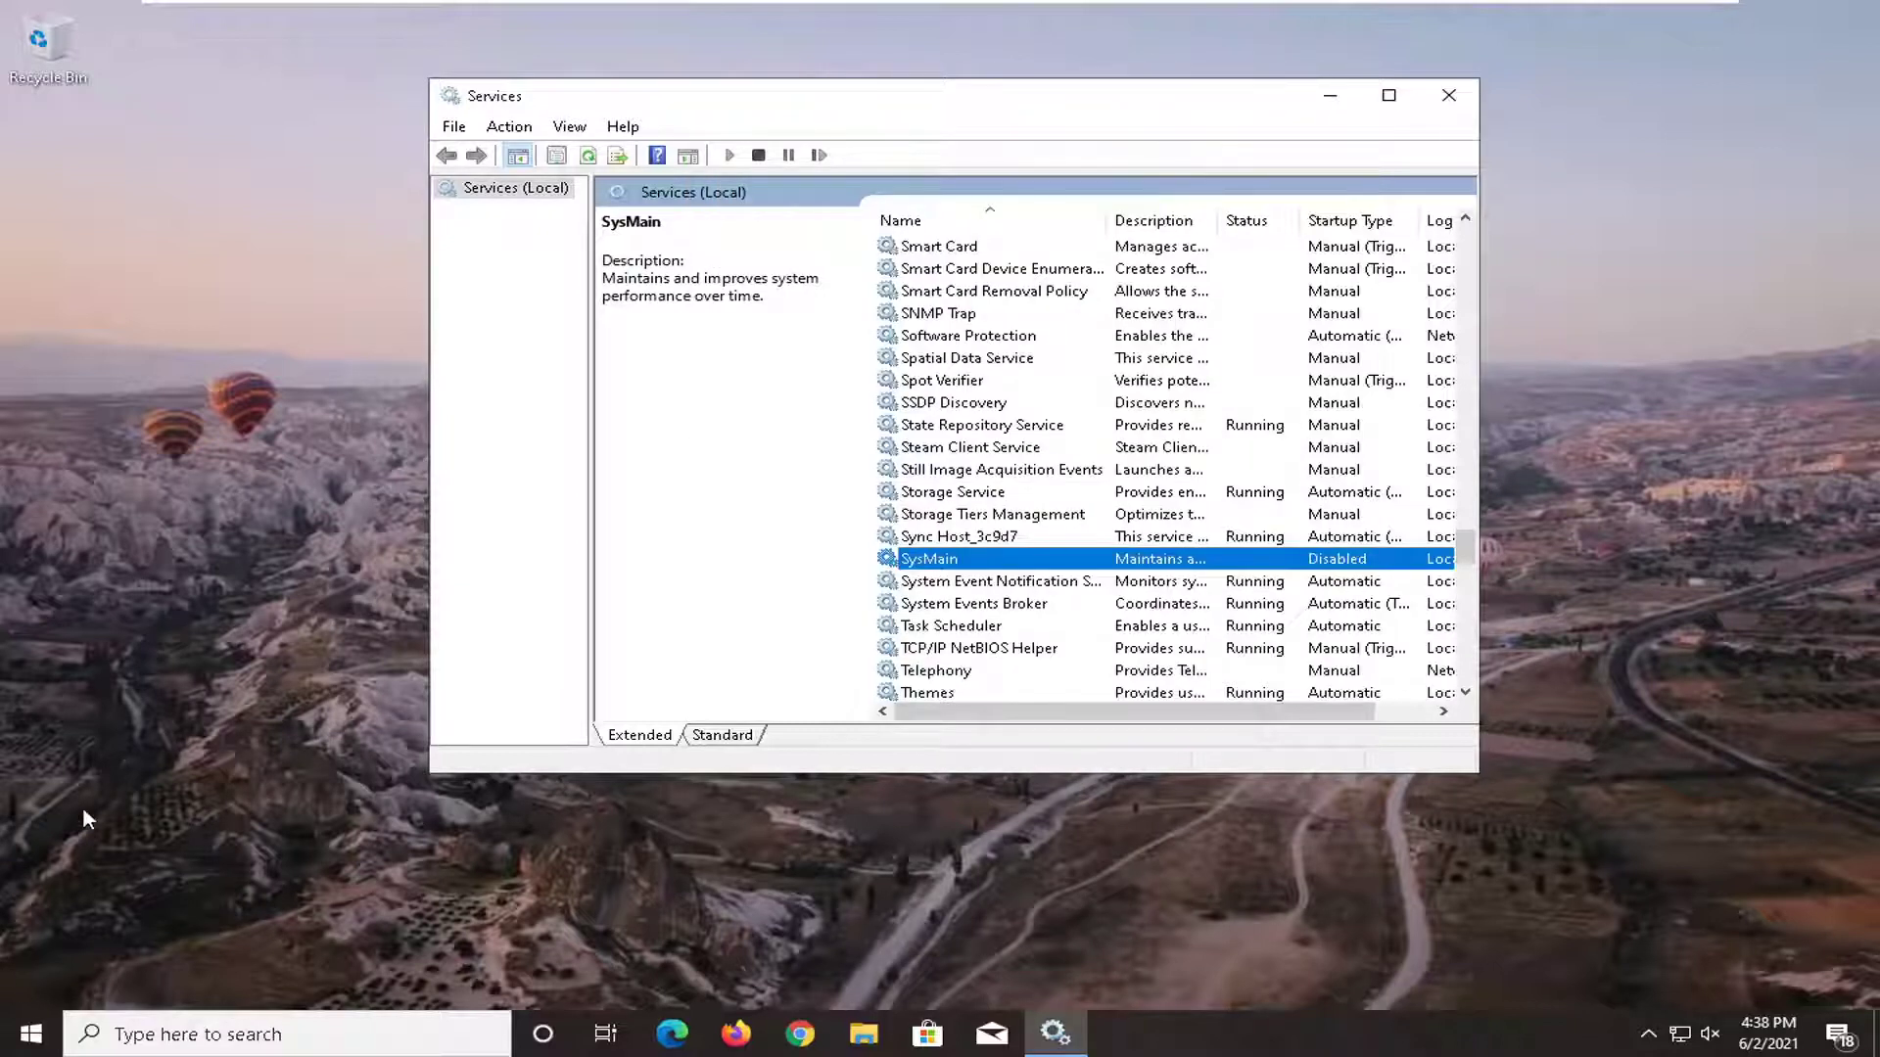
- Move the Services window aside and minimize it to show the desktop
left_click_drag(543, 95, 573, 96)
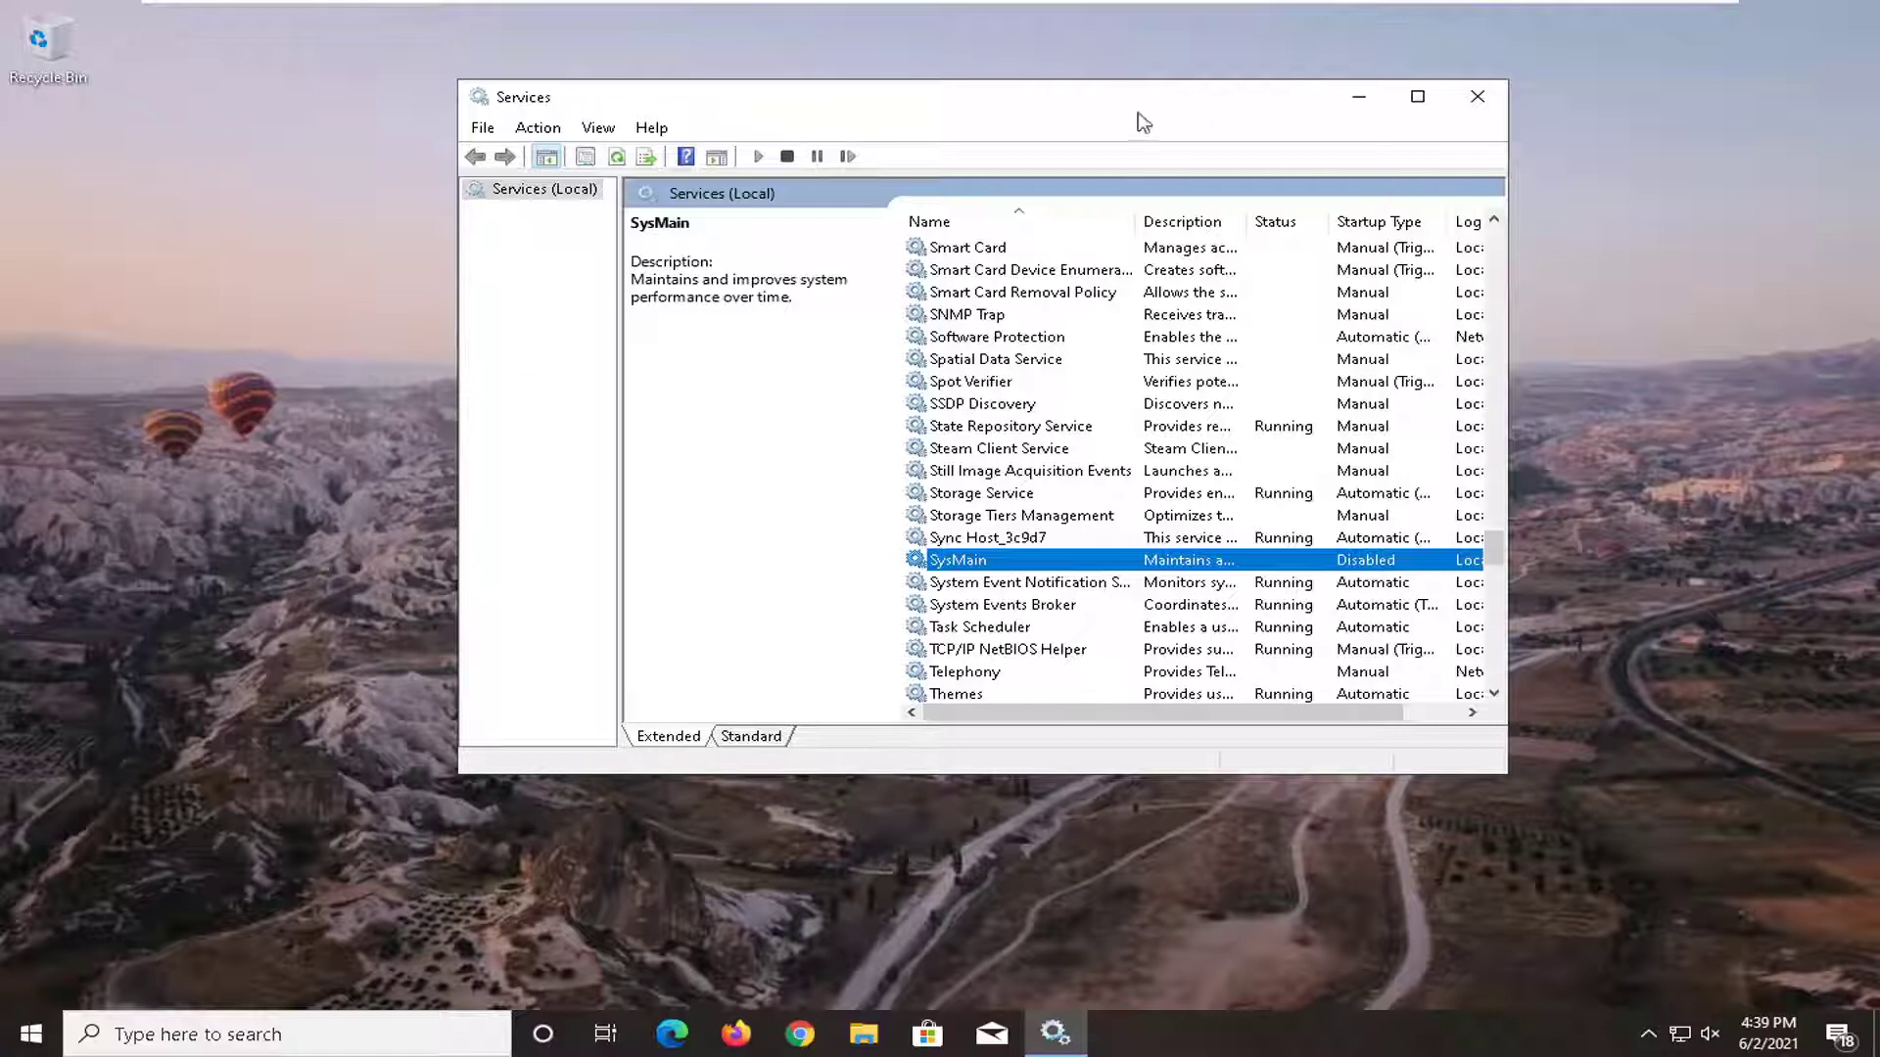
left_click_drag(579, 103, 653, 142)
left_click(1370, 122)
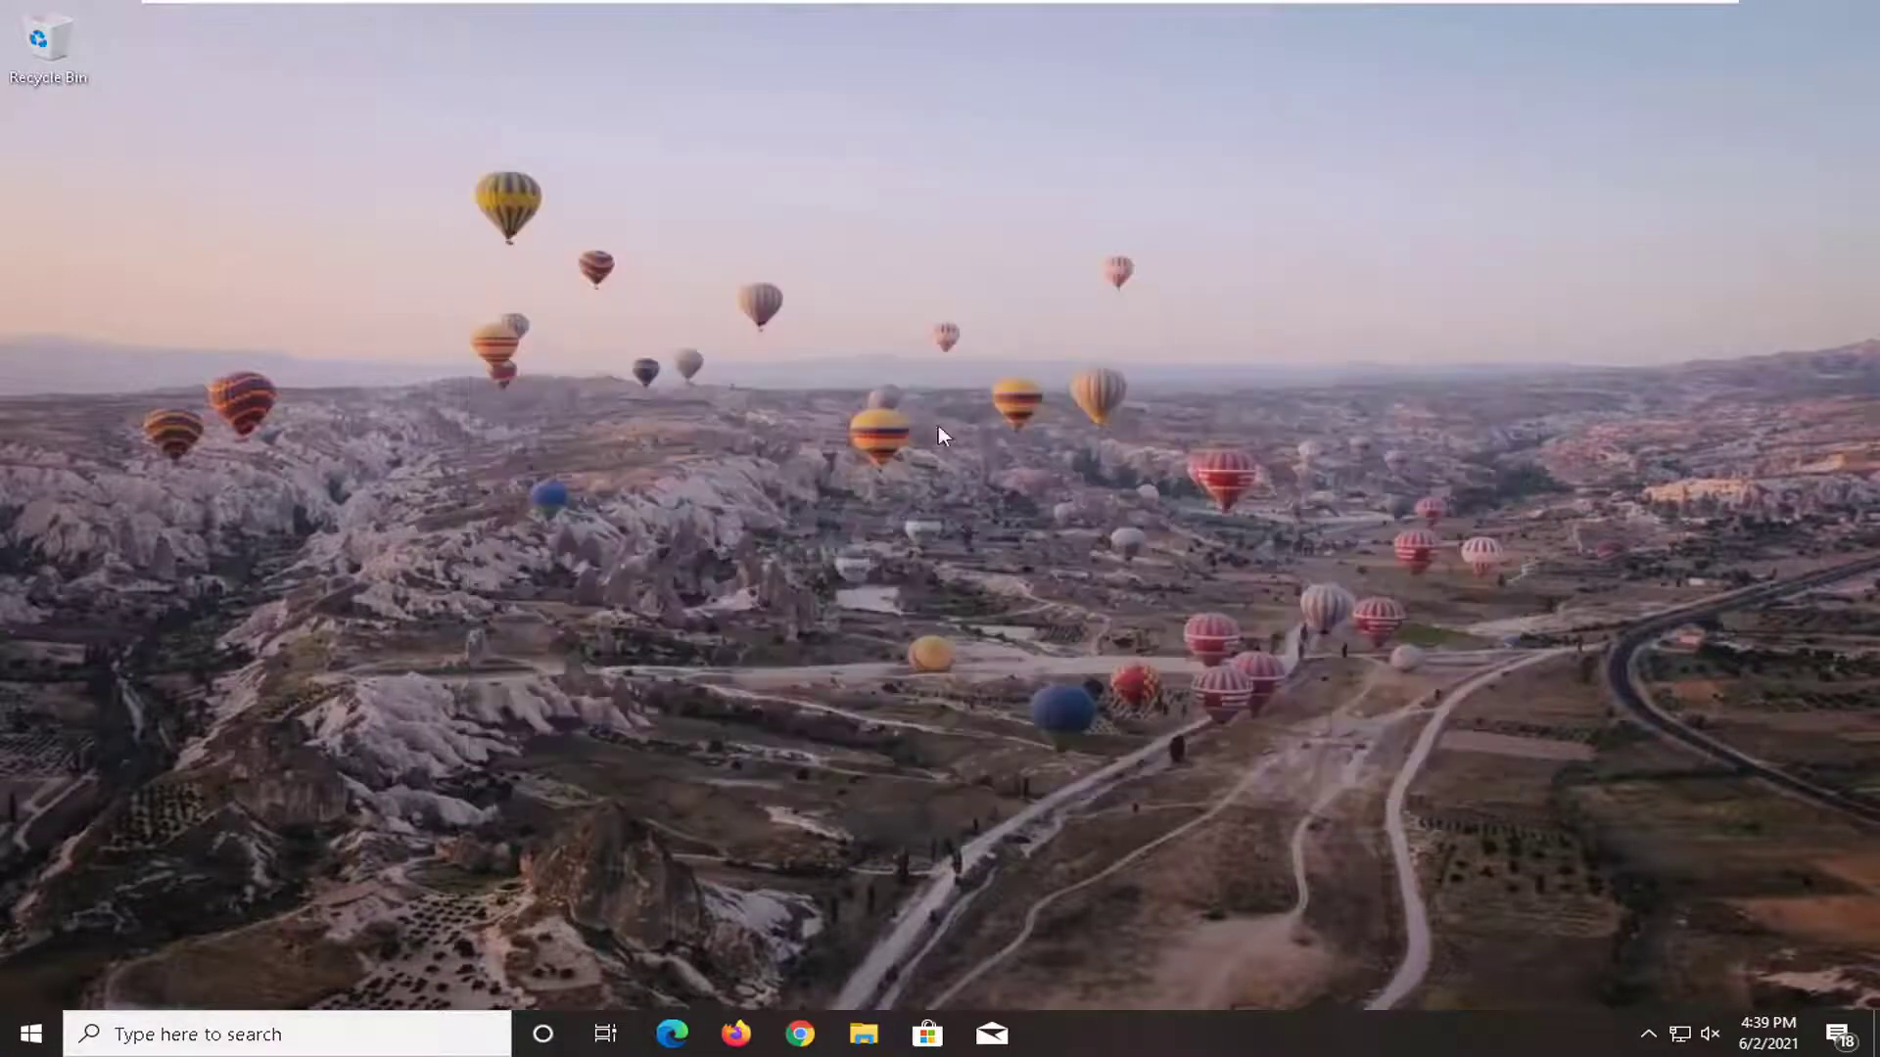
- Search Start for 'device manager' and open Device Manager
left_click(28, 1040)
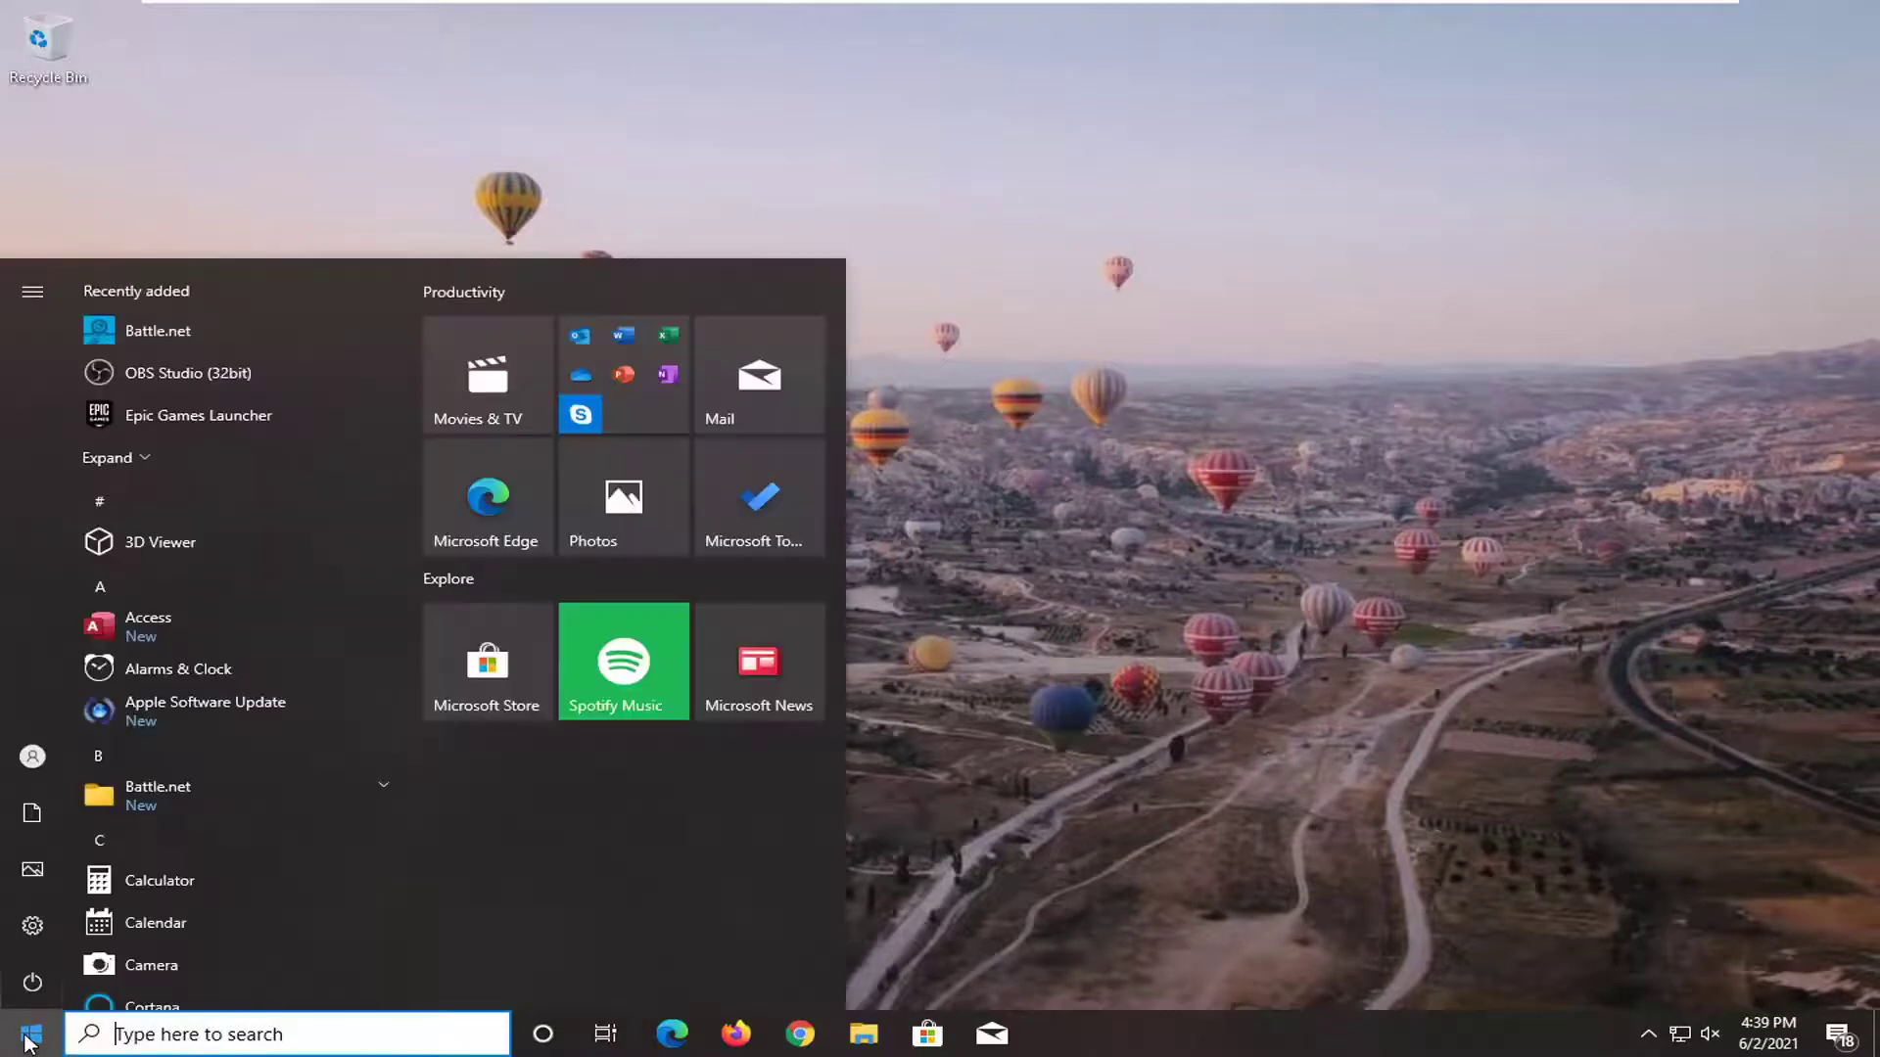
type("device manager")
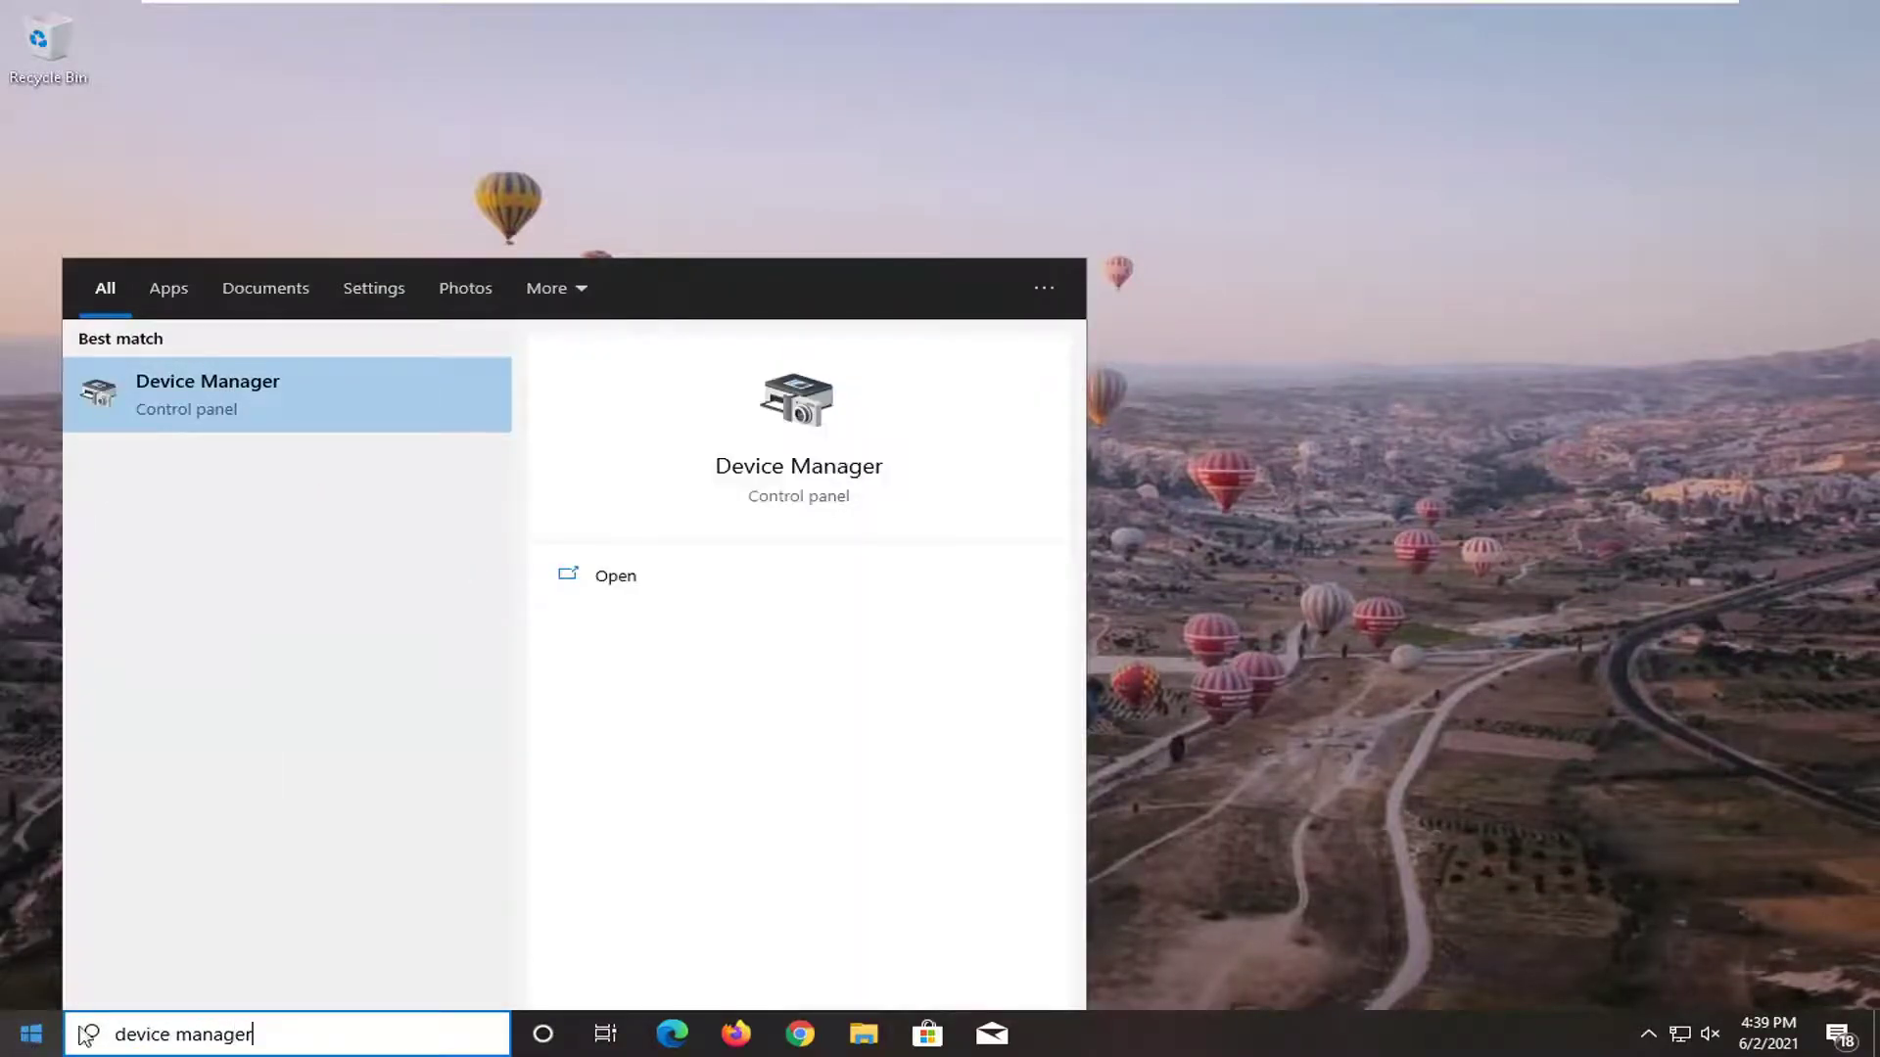
left_click(167, 387)
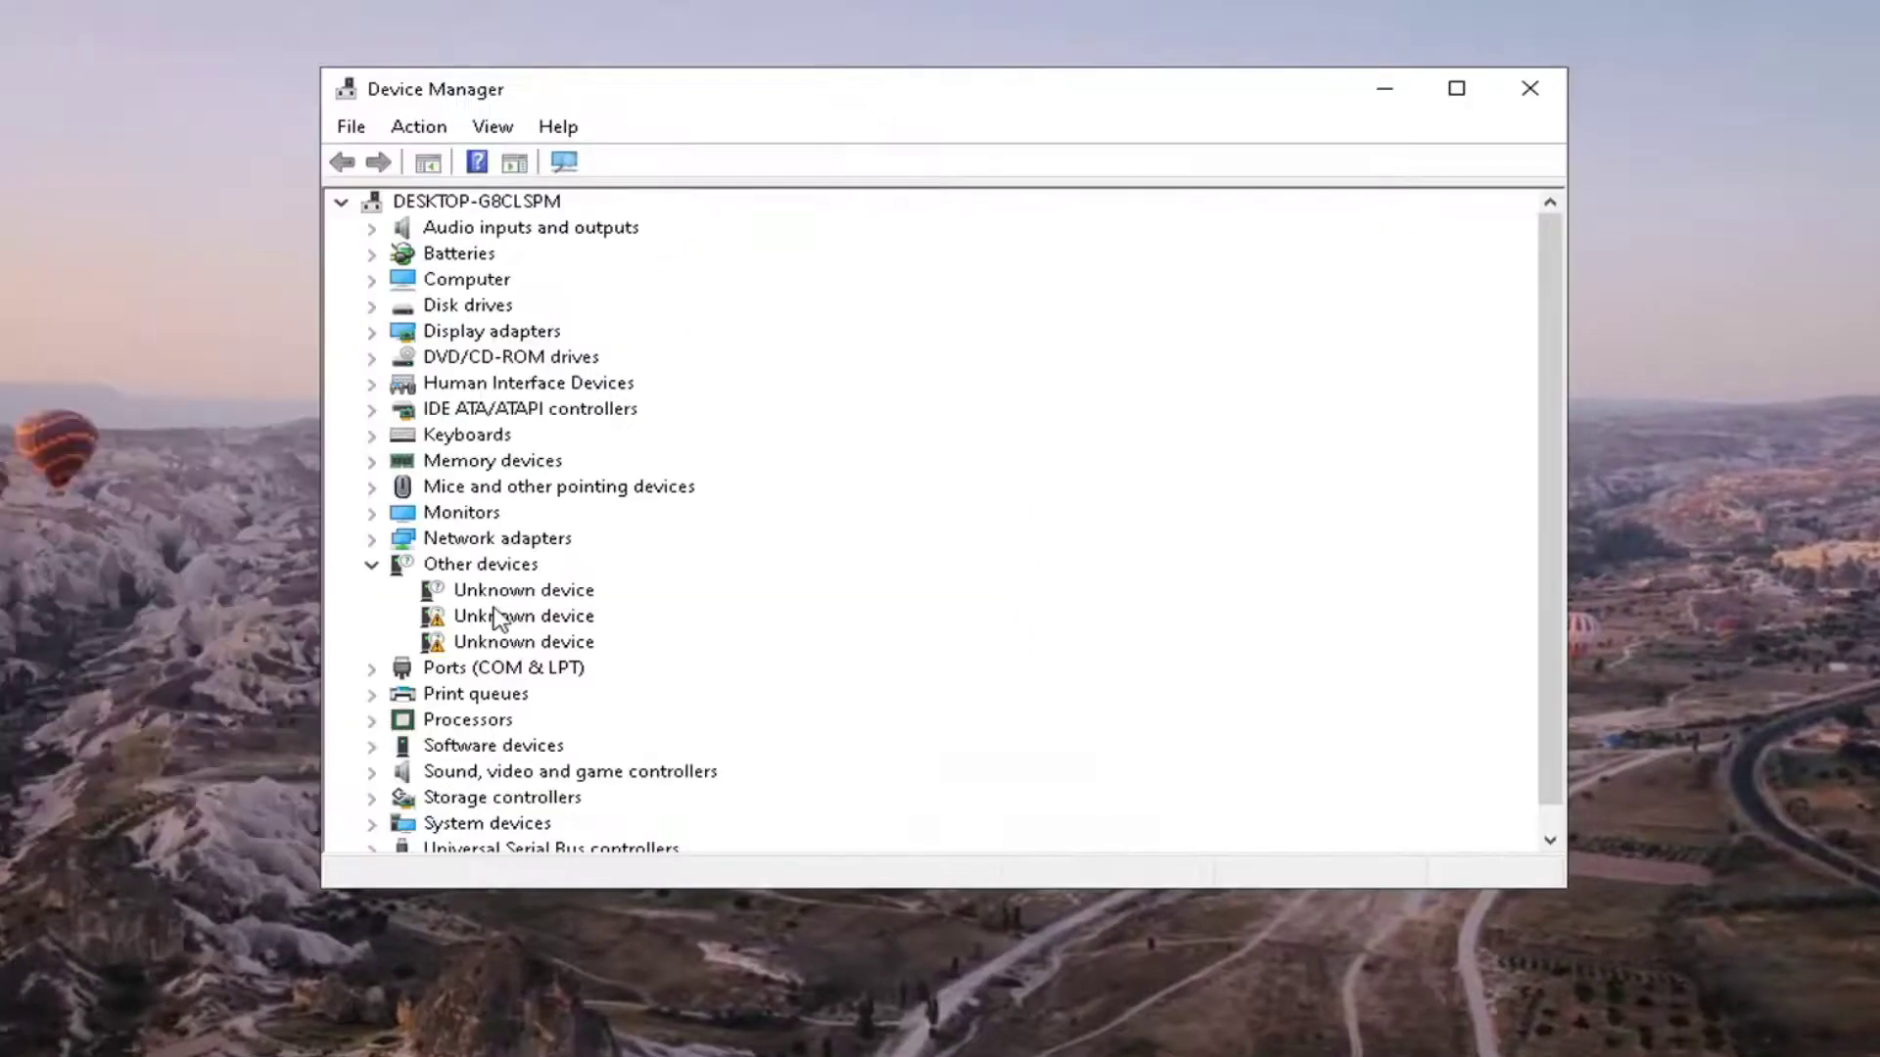
- Expand Display adapters and bring up the actions for VMware SVGA 3D
double_click(493, 335)
left_click(496, 360)
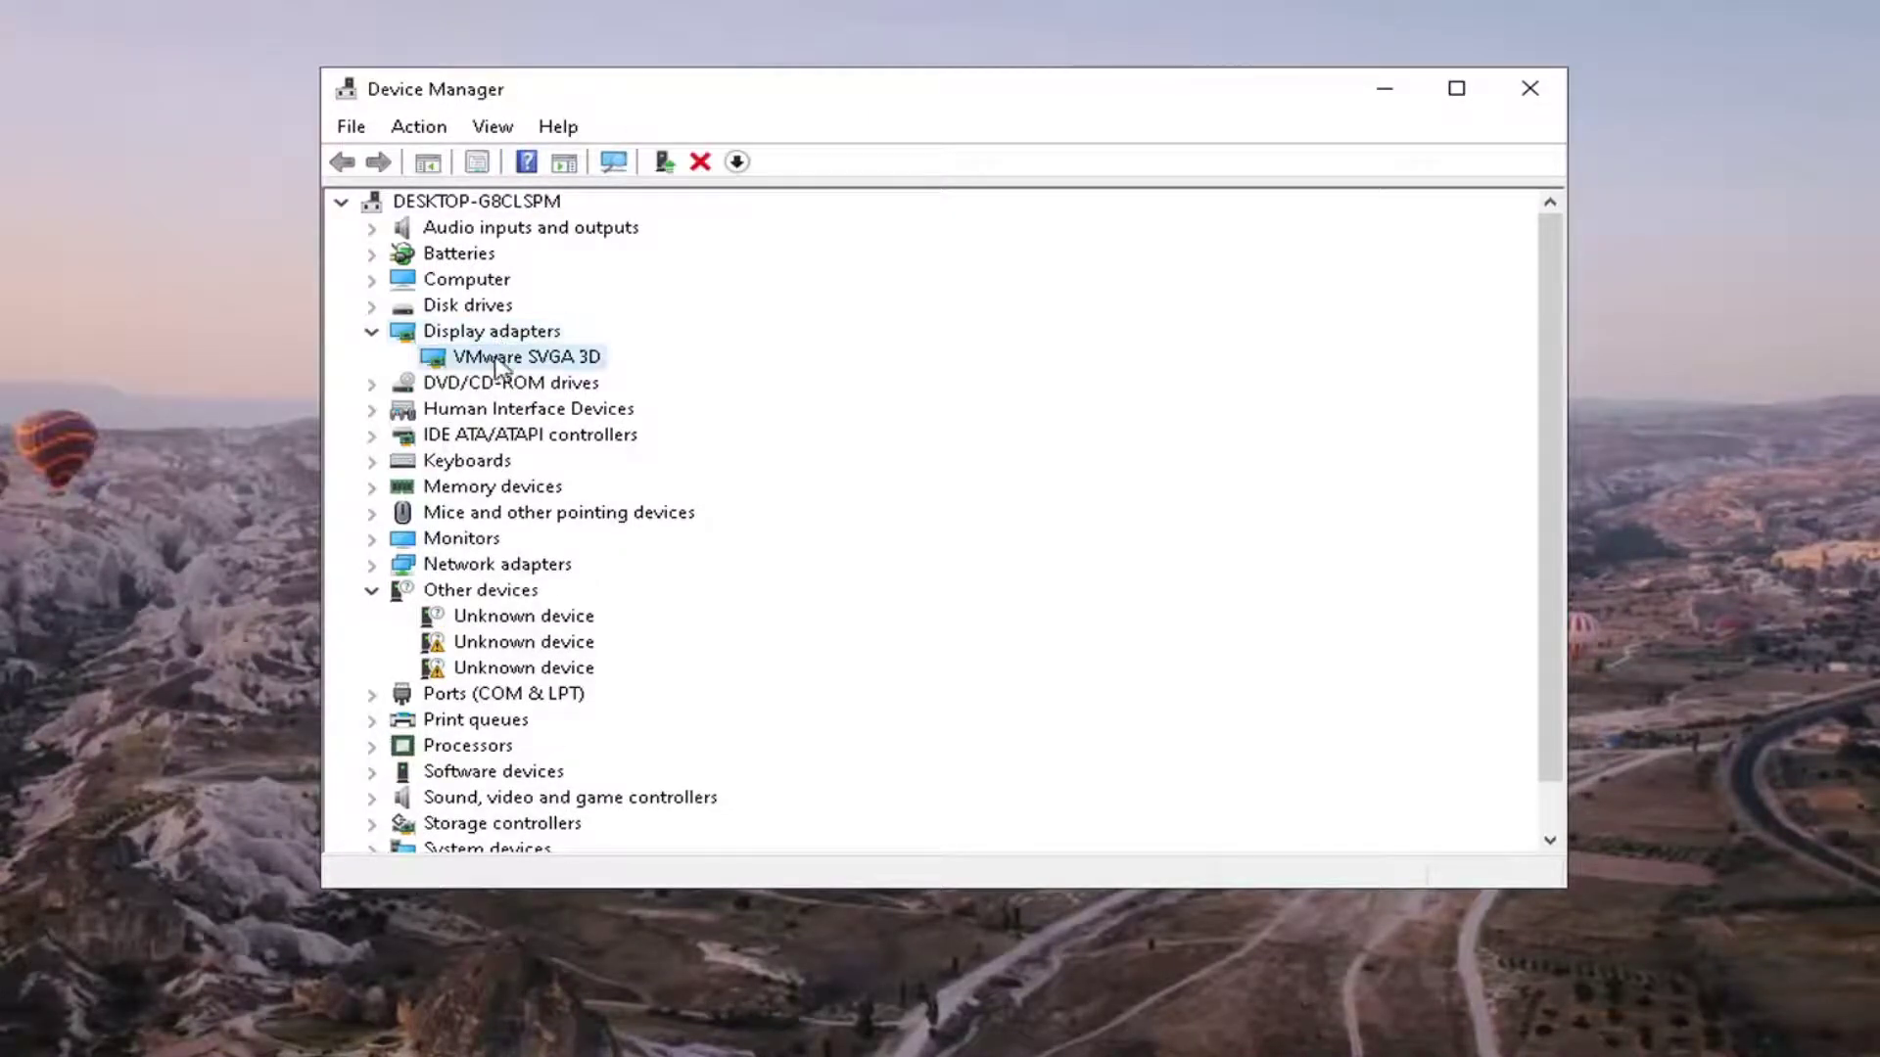
right_click(502, 362)
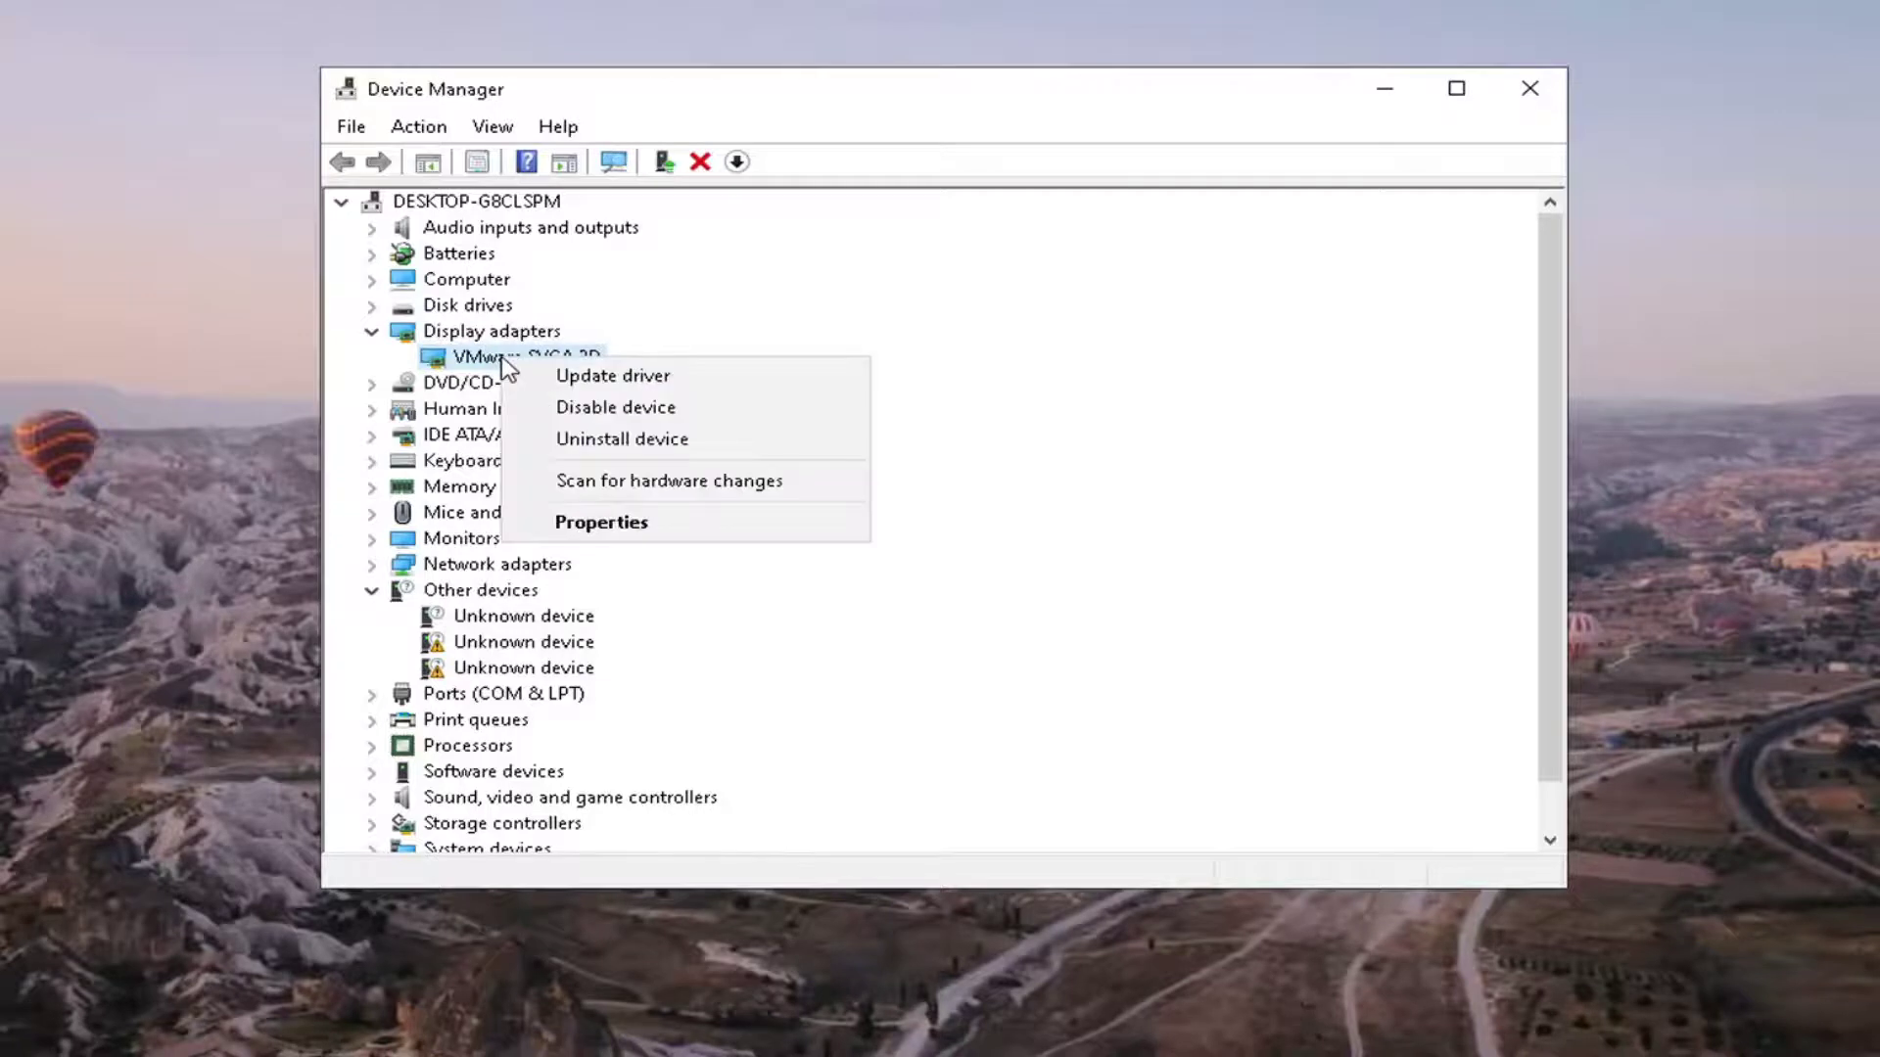
- Reinstall the VMware SVGA 3D driver by picking it from the compatible driver list
left_click(594, 376)
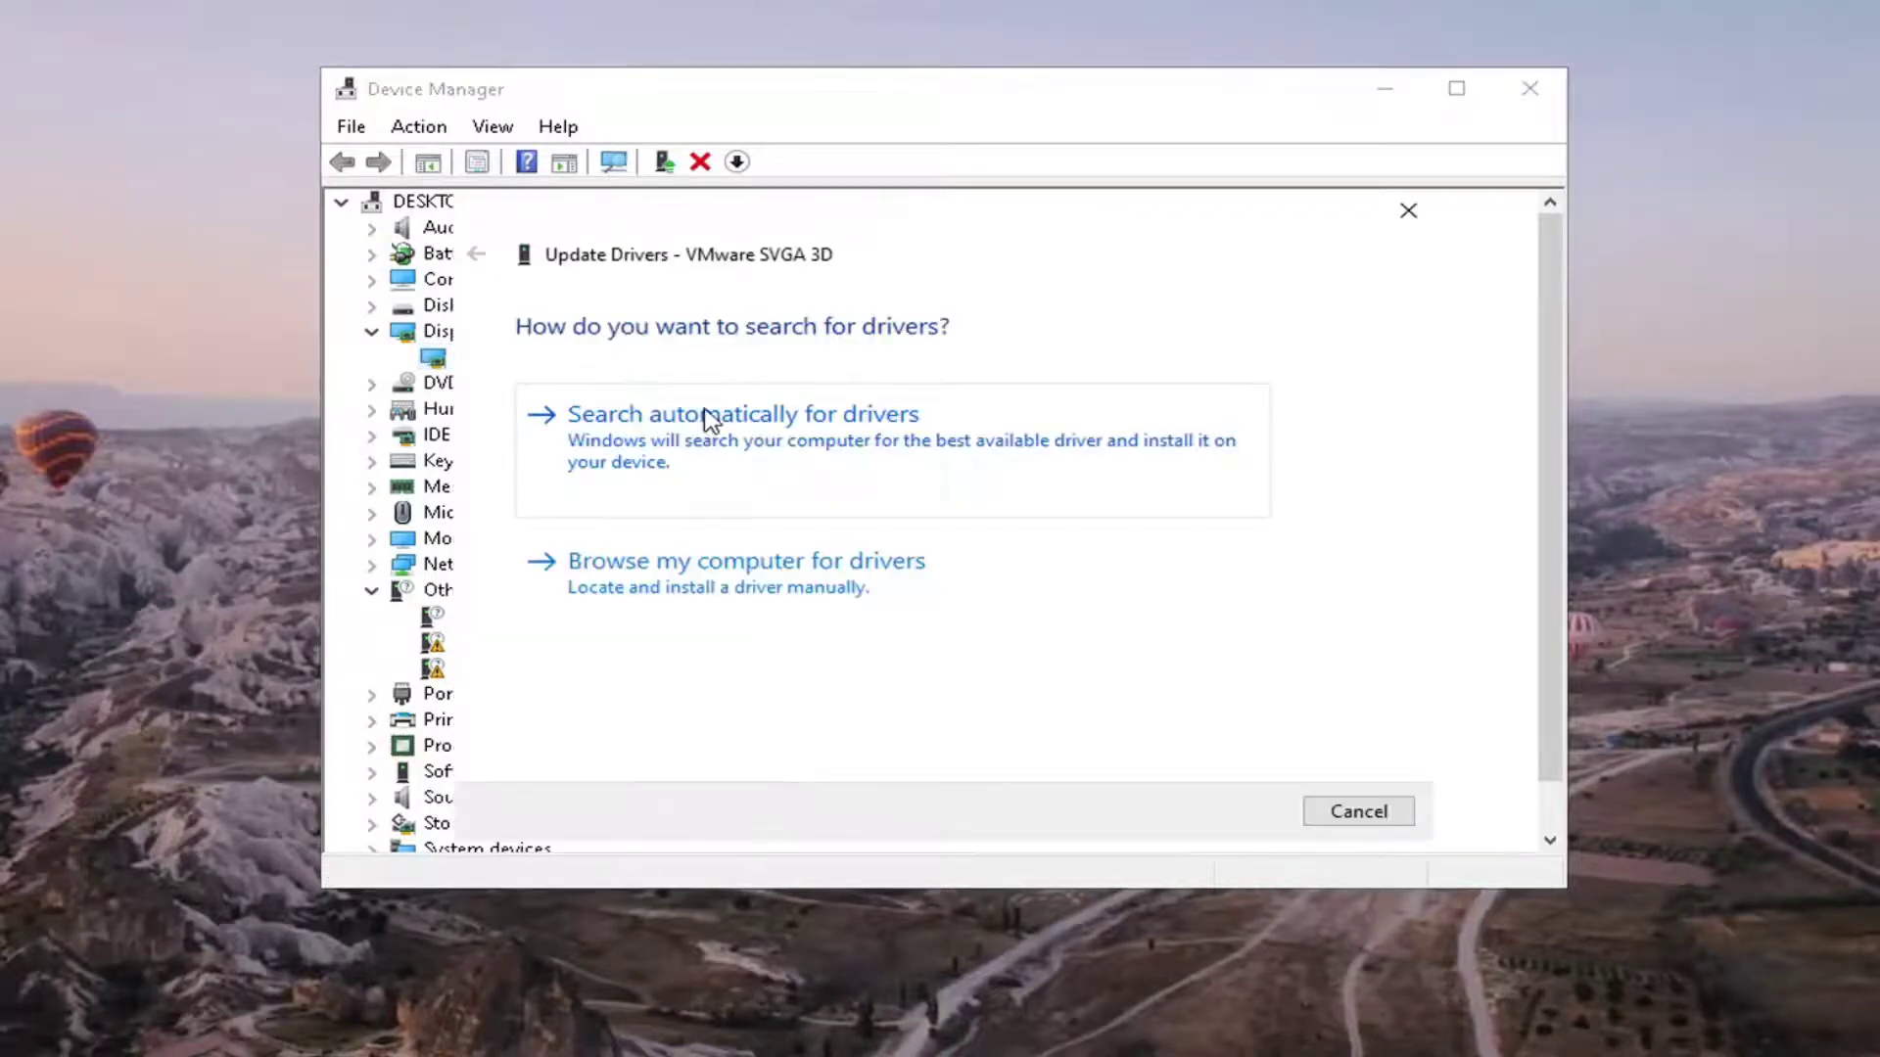
left_click(742, 580)
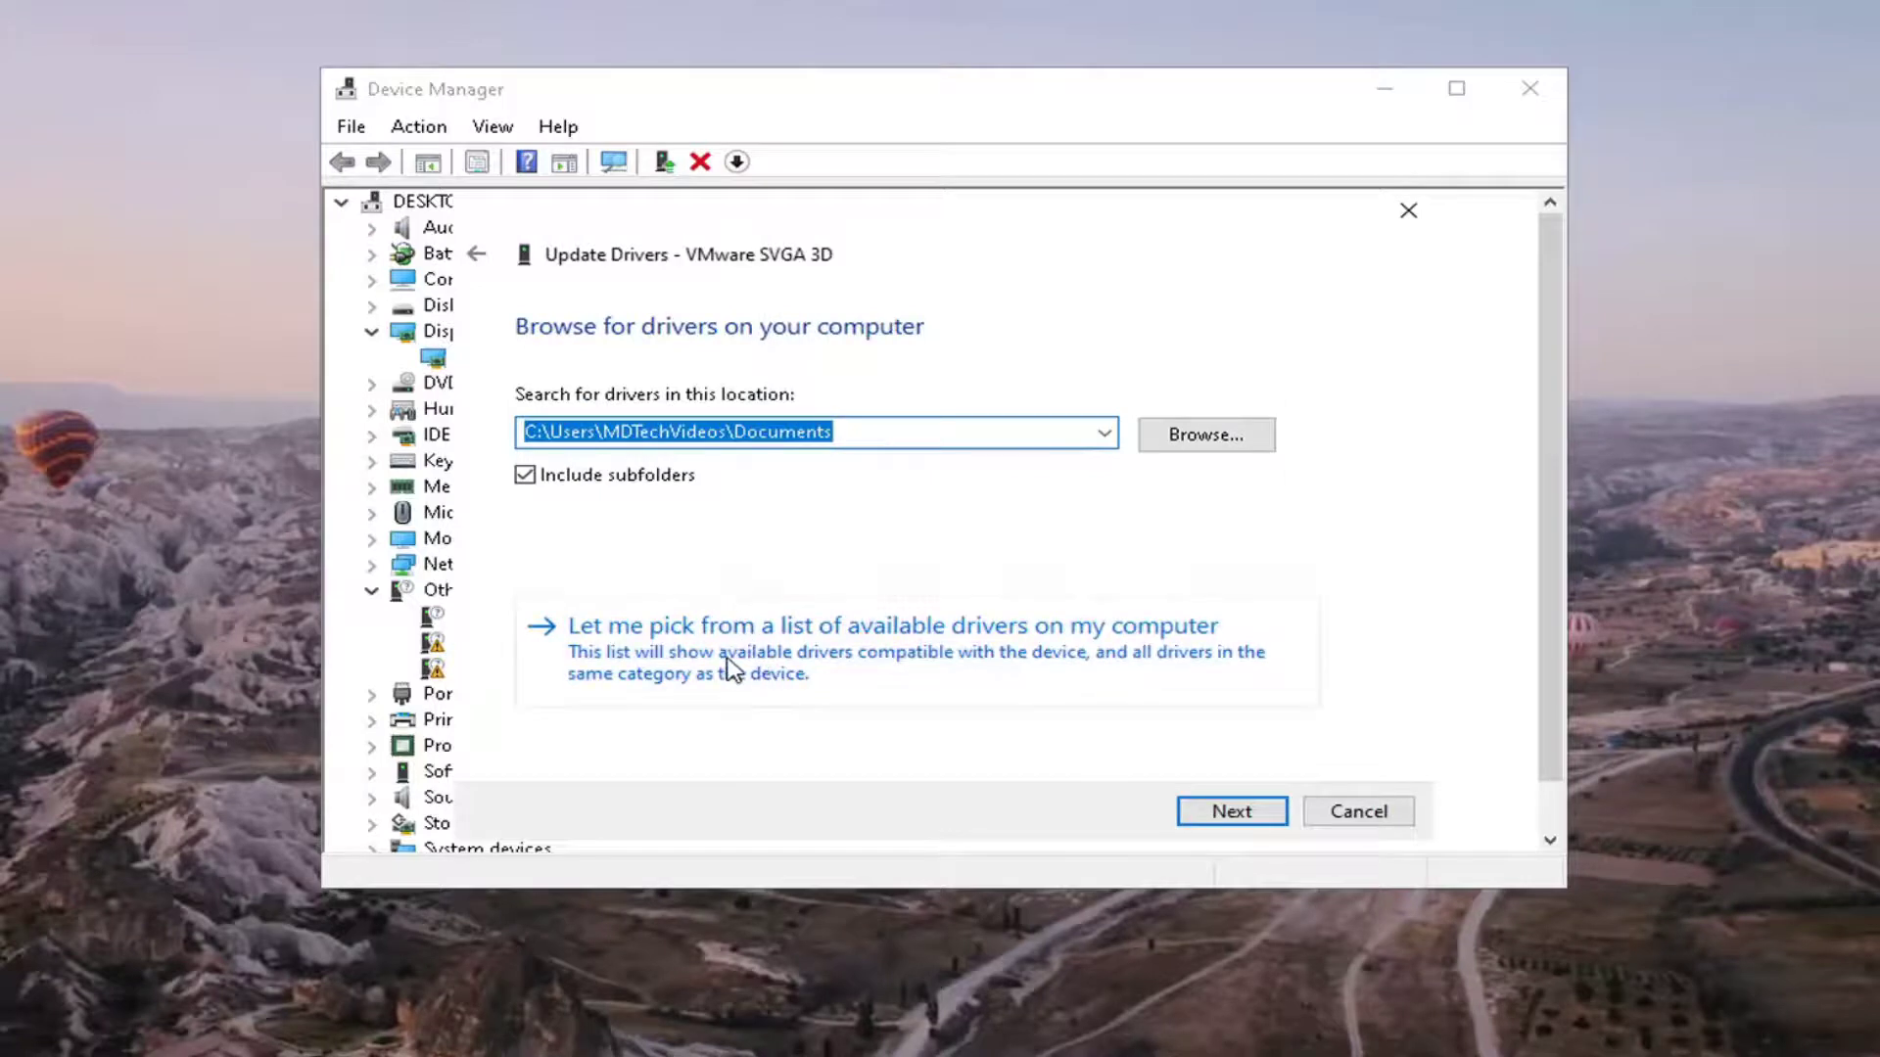
left_click(1037, 660)
left_click(630, 594)
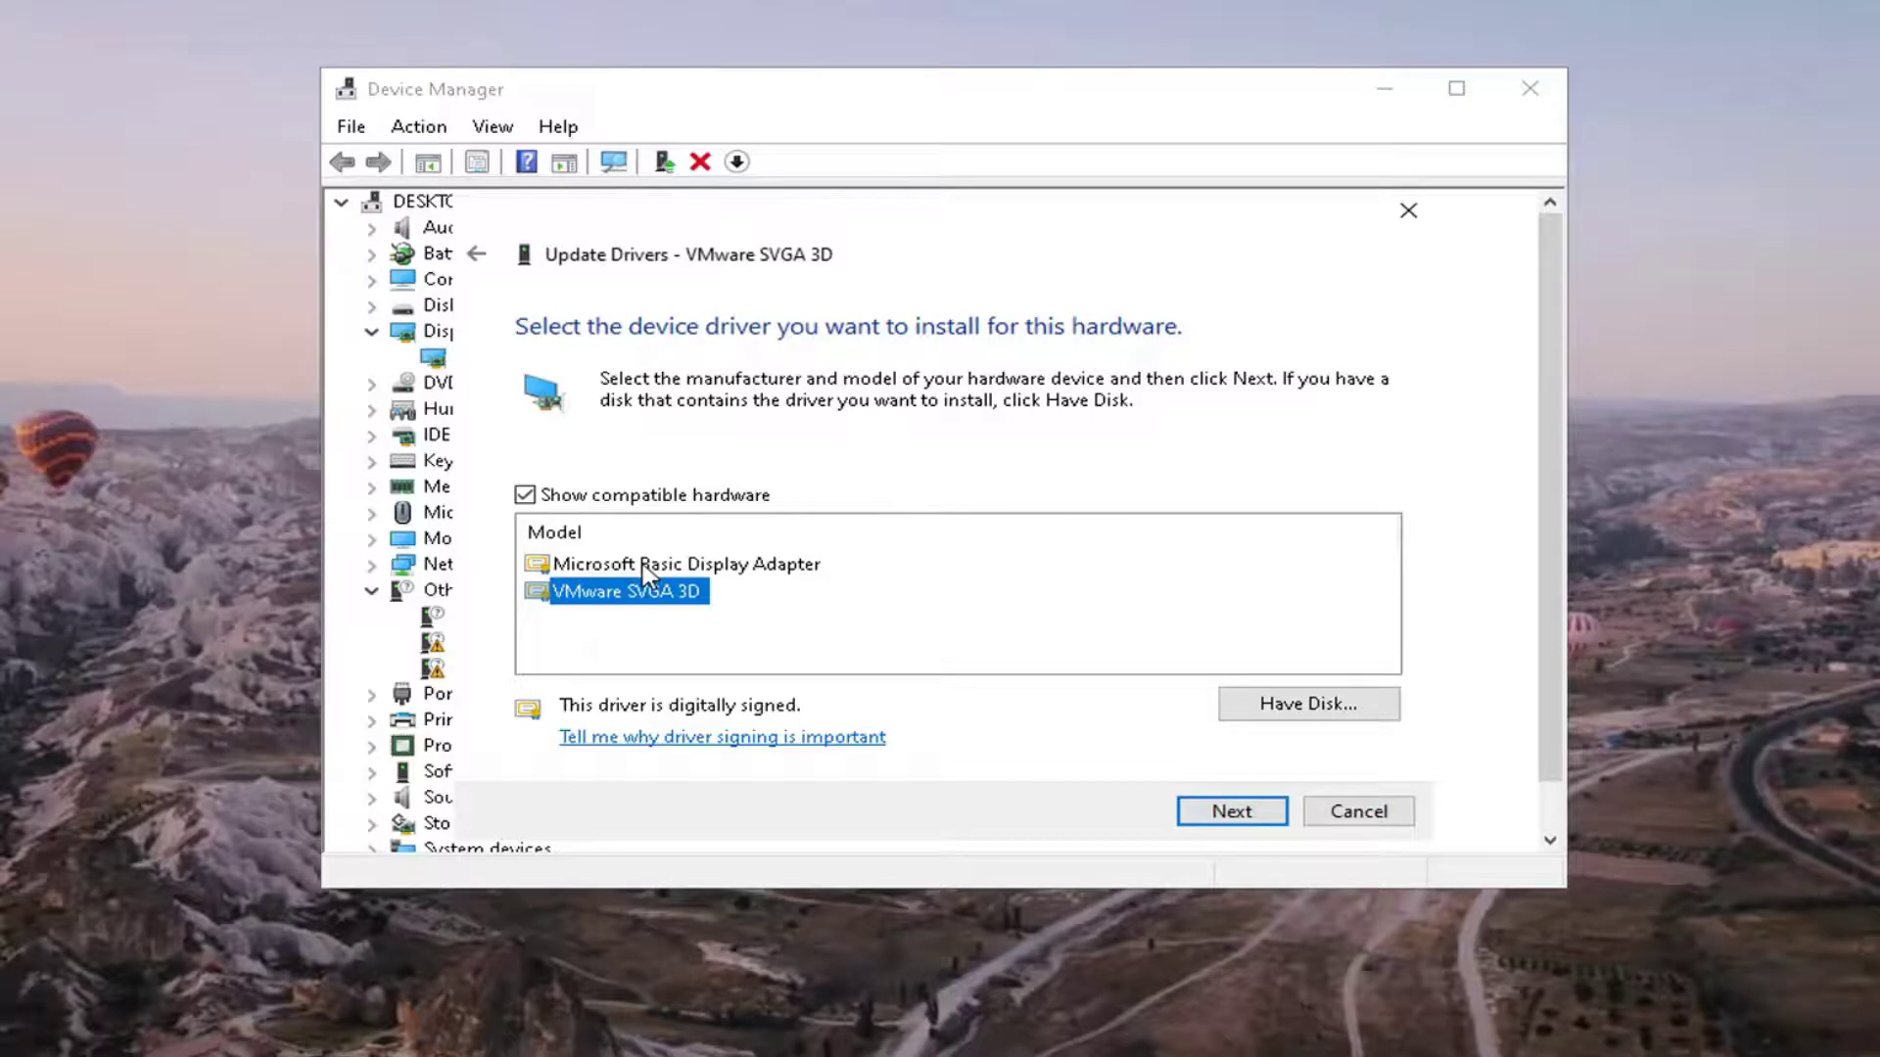
left_click(1257, 819)
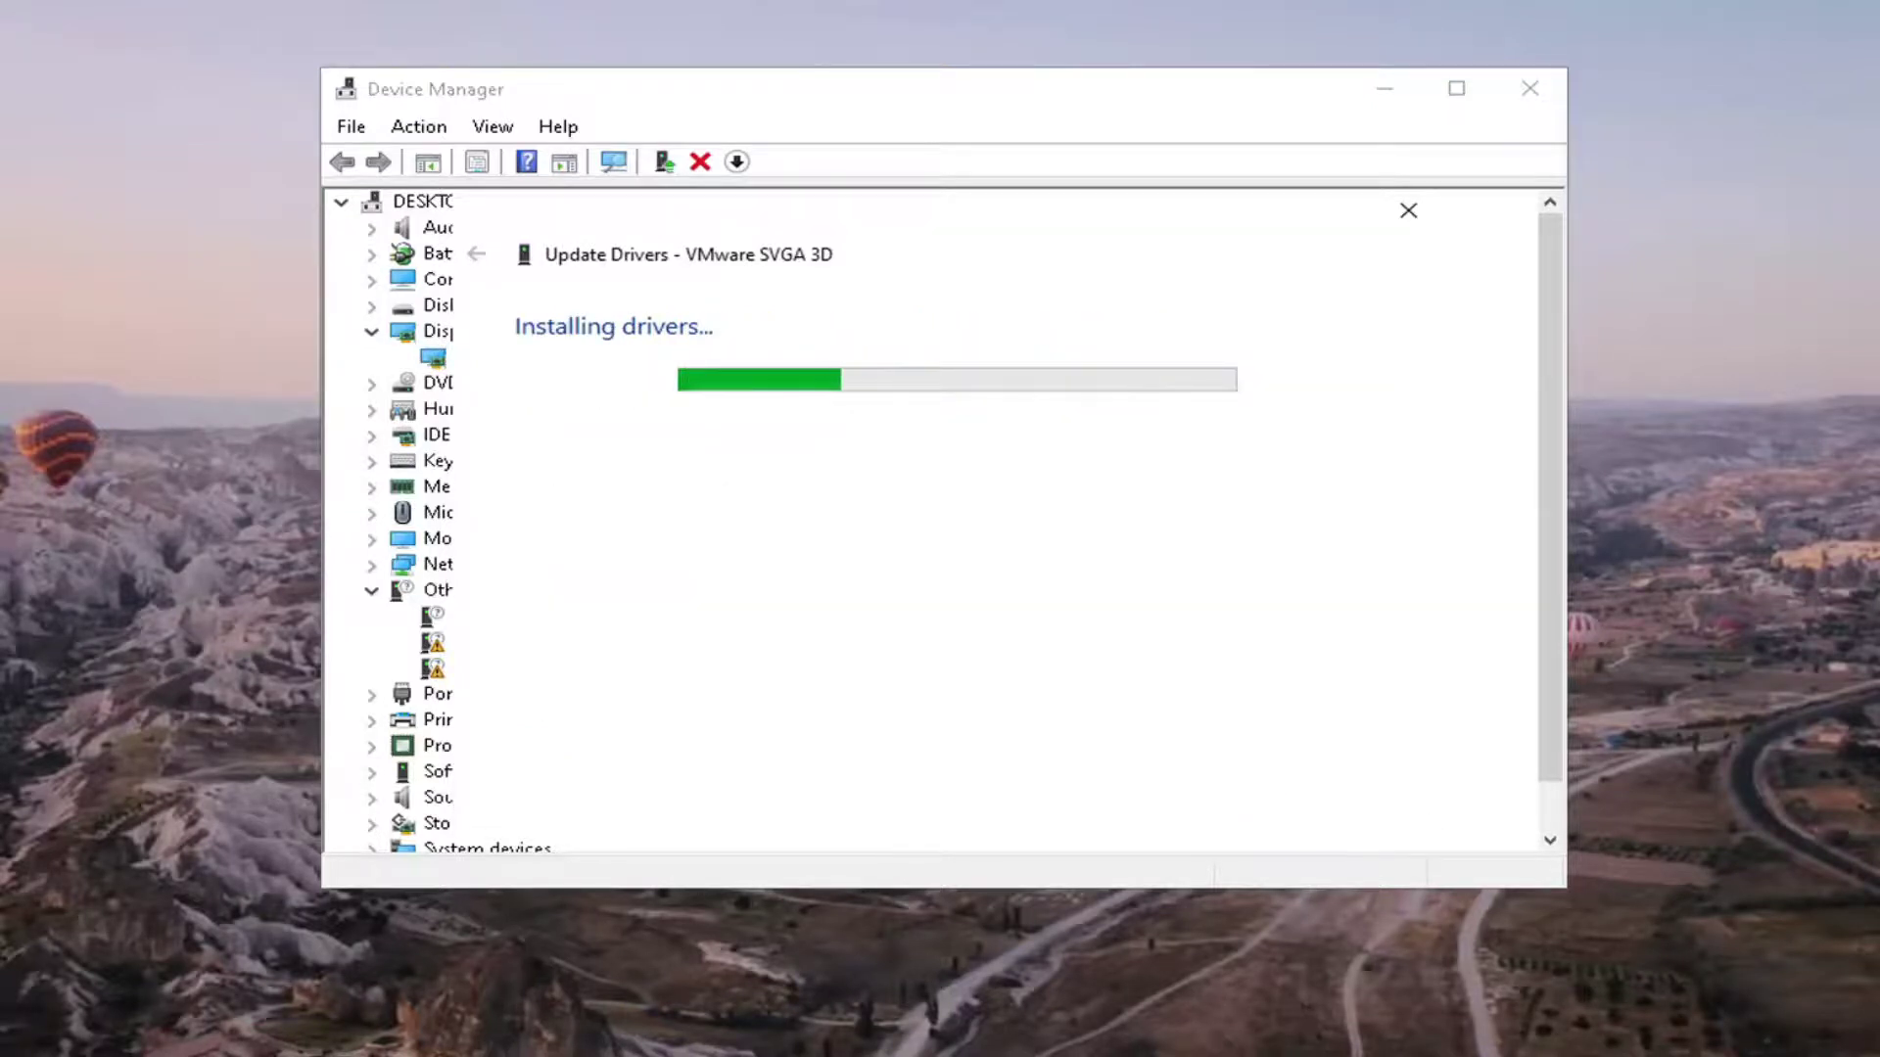